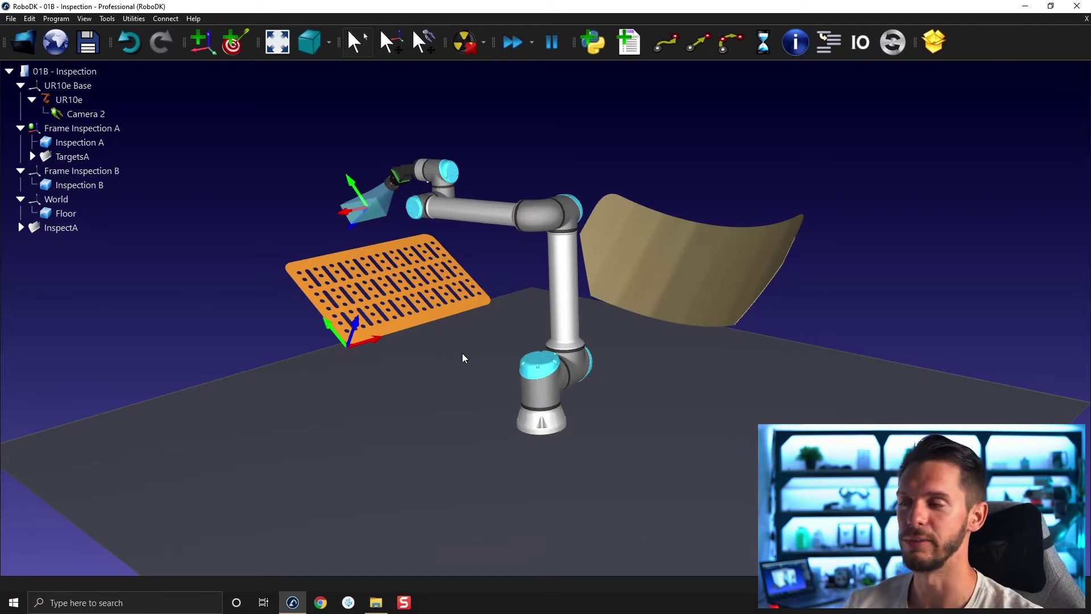
# Hide the orange Inspection A plate and the Frame Inspection A axes
pyautogui.rightClick(302, 268)
pyautogui.click(320, 284)
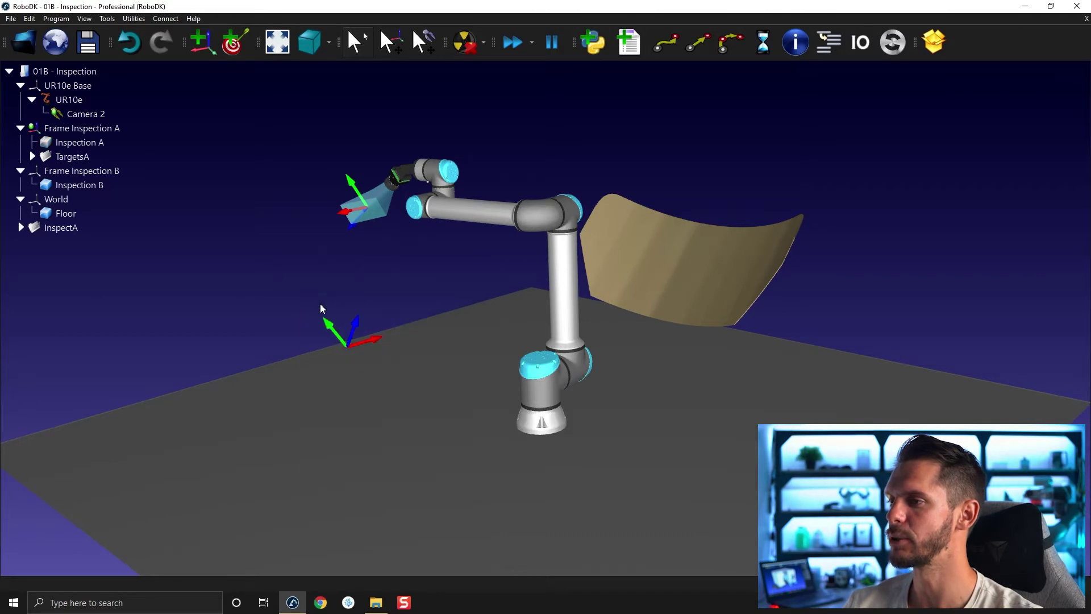
pyautogui.rightClick(113, 128)
pyautogui.click(132, 142)
# Send the UR10e to a preset pose and open its jogging settings
pyautogui.click(479, 267)
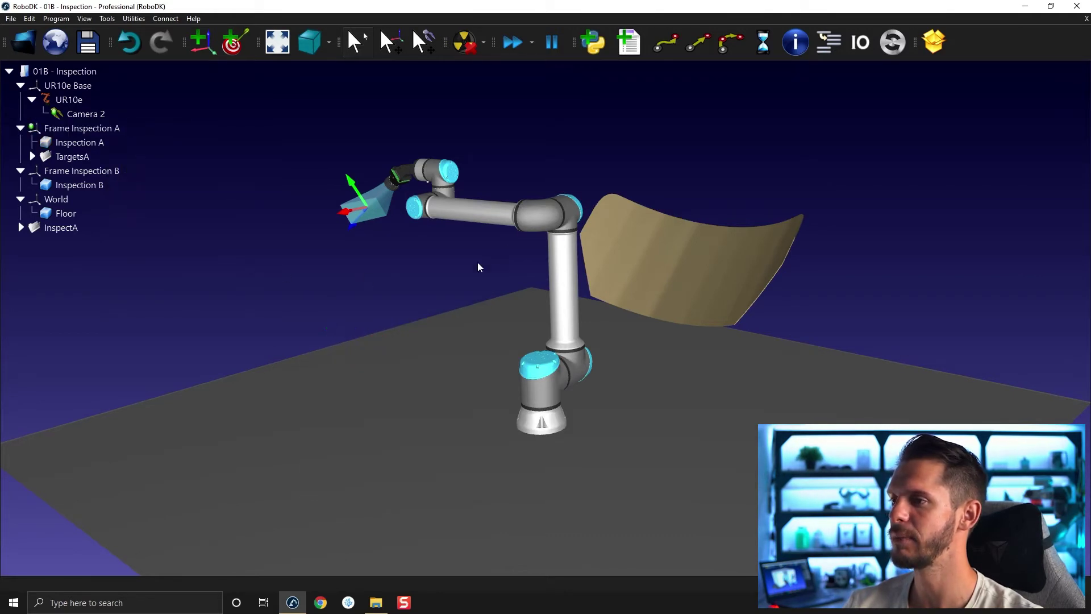
pyautogui.rightClick(548, 222)
pyautogui.click(568, 376)
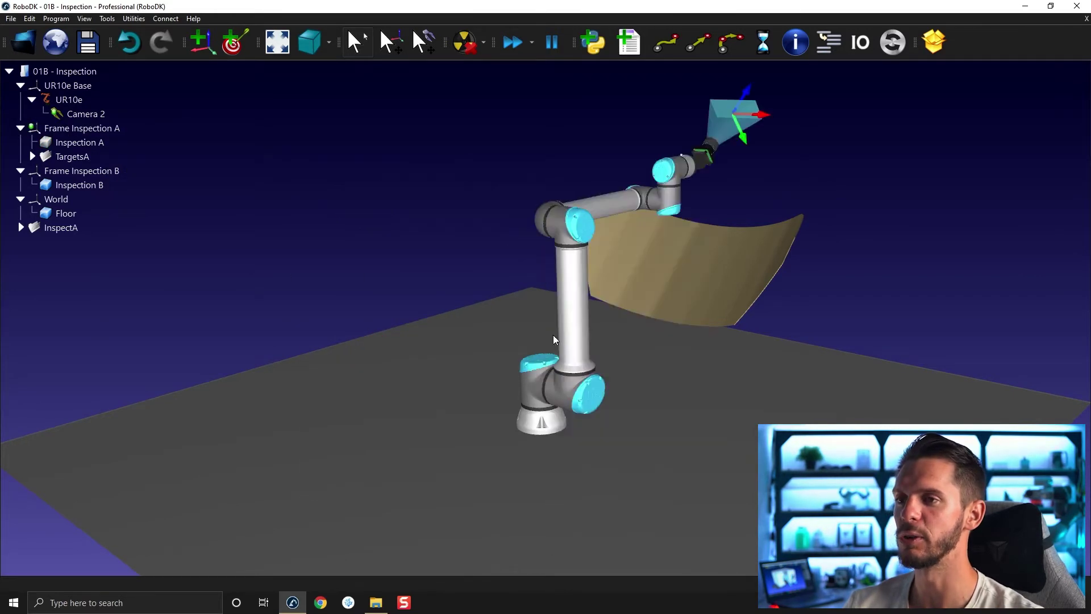
pyautogui.moveTo(675, 240); pyautogui.dragTo(538, 273)
pyautogui.doubleClick(534, 271)
# Jog the UR10e so its camera reaches the curved part's top edge, then close its panel
pyautogui.moveTo(627, 307); pyautogui.dragTo(784, 364)
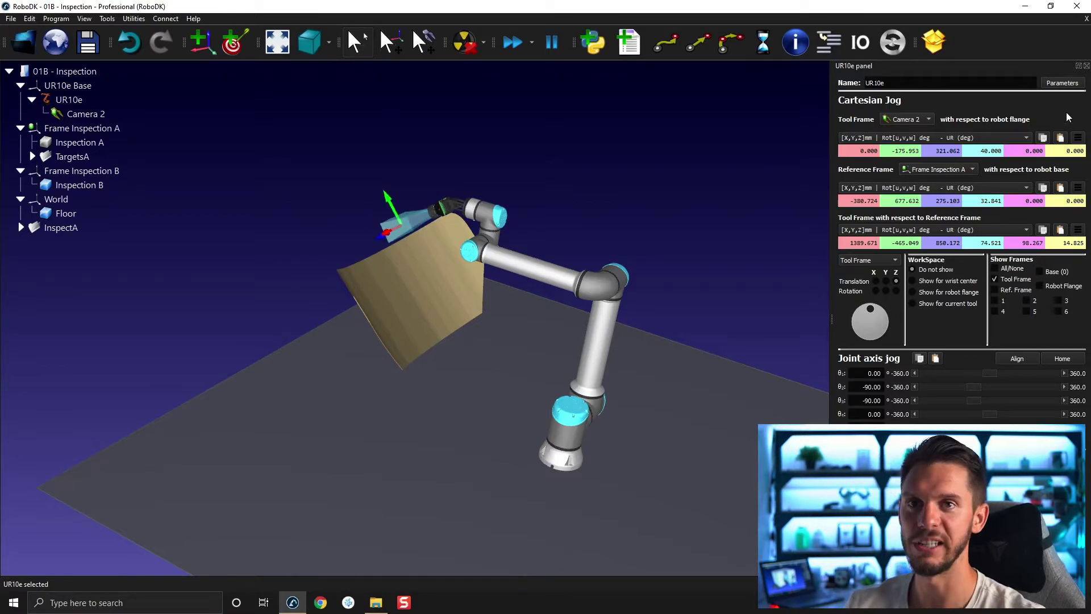
pyautogui.click(1086, 65)
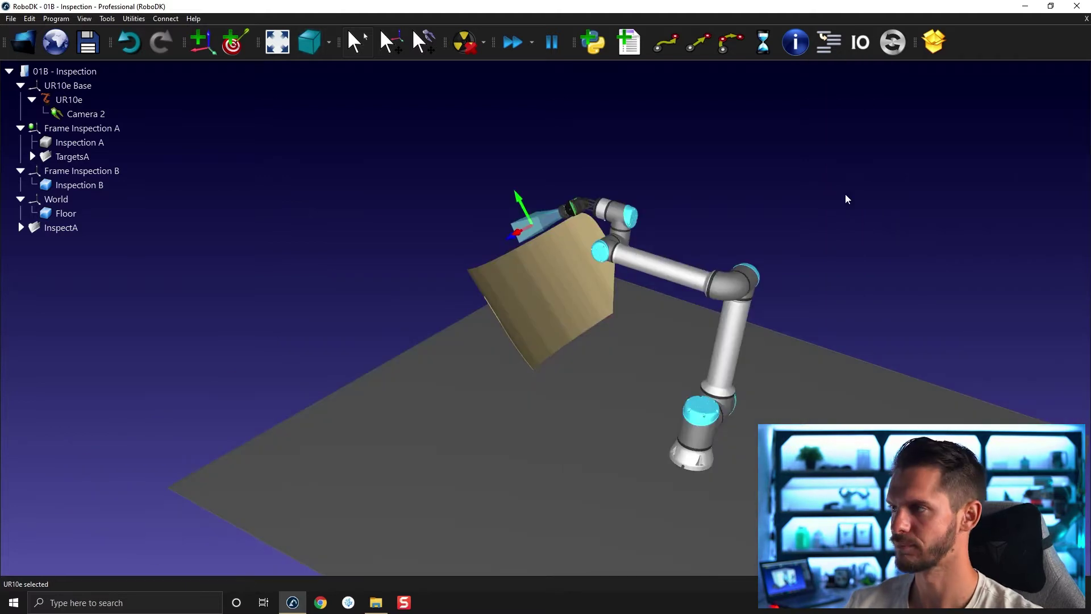
pyautogui.scroll(3, 798, 171)
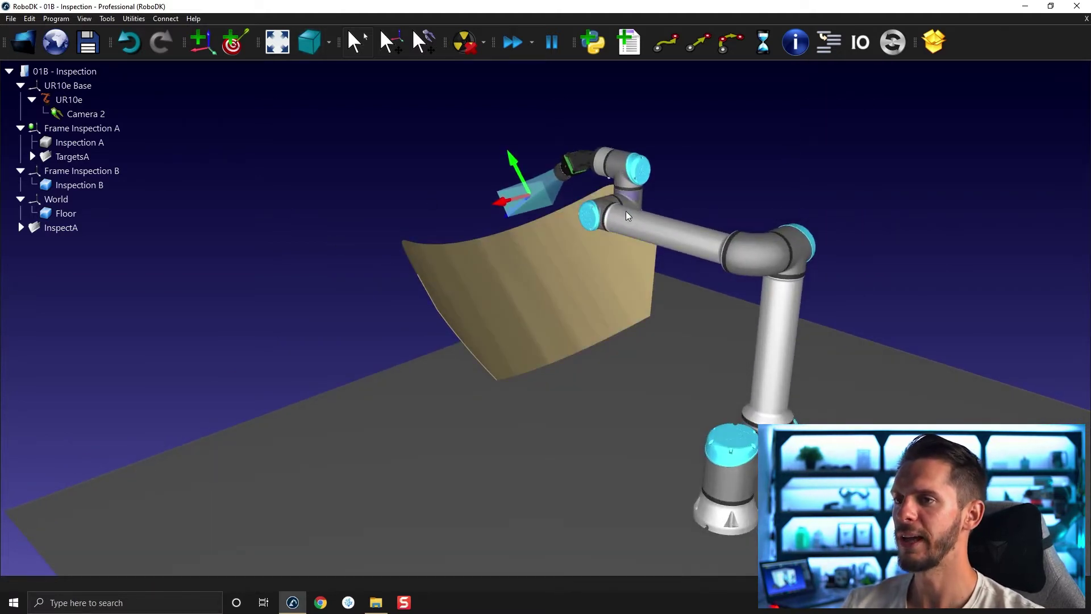
pyautogui.moveTo(577, 275); pyautogui.dragTo(549, 385)
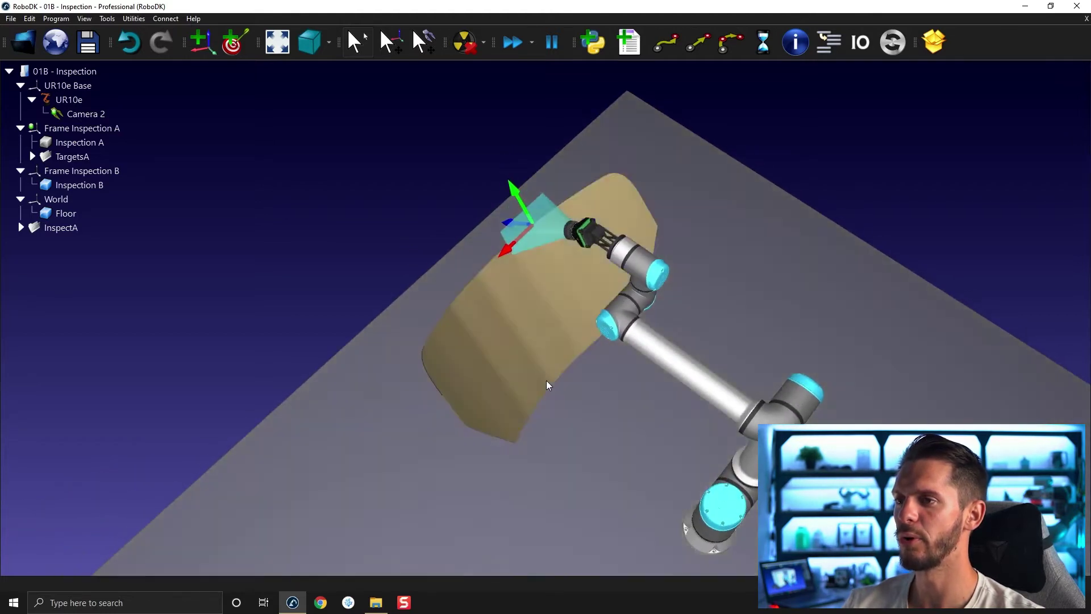
pyautogui.moveTo(448, 378); pyautogui.dragTo(752, 286)
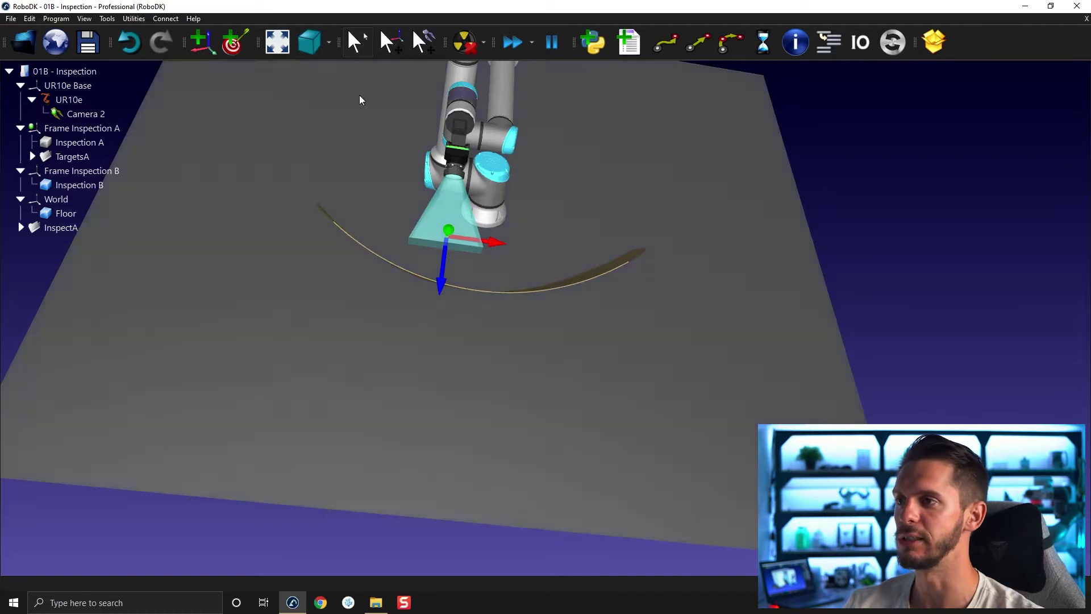
pyautogui.moveTo(551, 340); pyautogui.dragTo(426, 358)
pyautogui.moveTo(312, 441); pyautogui.dragTo(381, 458)
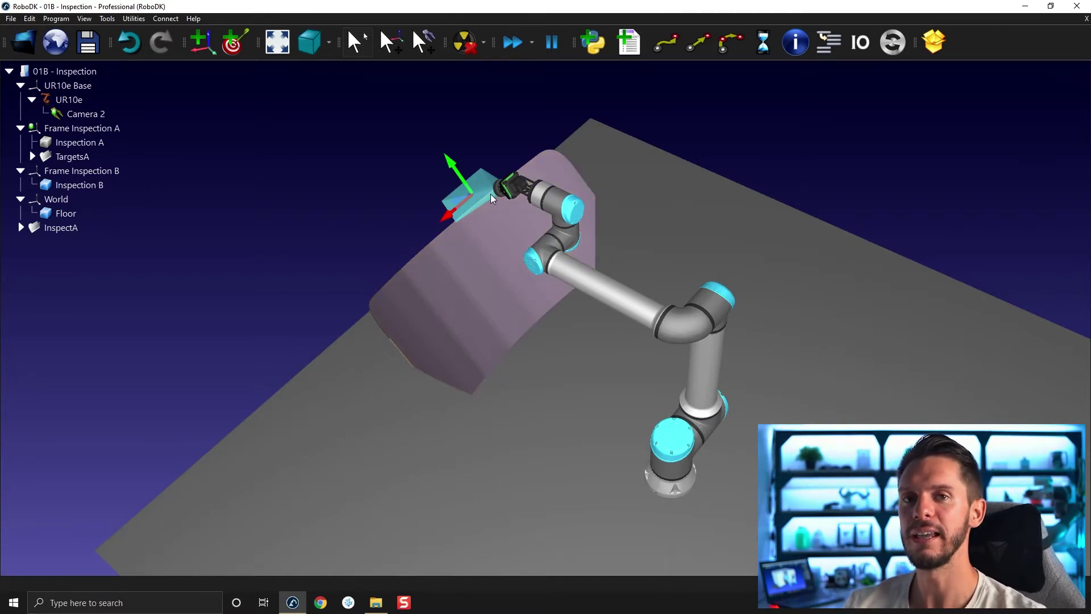
pyautogui.moveTo(449, 241)
pyautogui.mouseDown()
pyautogui.moveTo(334, 255)
pyautogui.moveTo(435, 261)
pyautogui.moveTo(443, 237)
pyautogui.mouseUp()
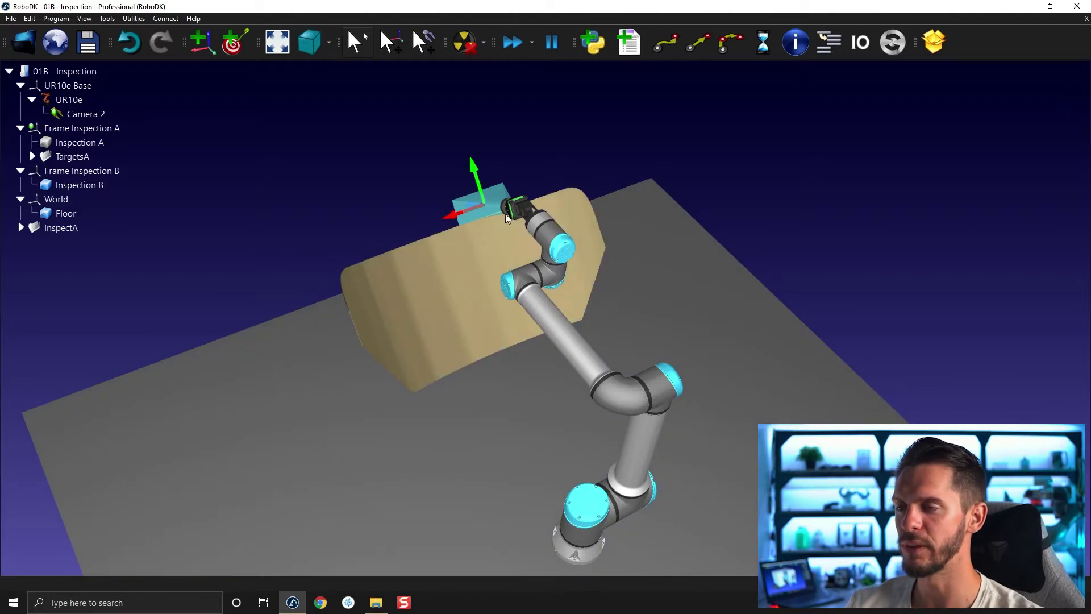
pyautogui.scroll(5, 472, 209)
pyautogui.moveTo(432, 191)
pyautogui.mouseDown()
pyautogui.moveTo(382, 119)
pyautogui.moveTo(480, 161)
pyautogui.moveTo(421, 223)
pyautogui.moveTo(430, 196)
pyautogui.mouseUp()
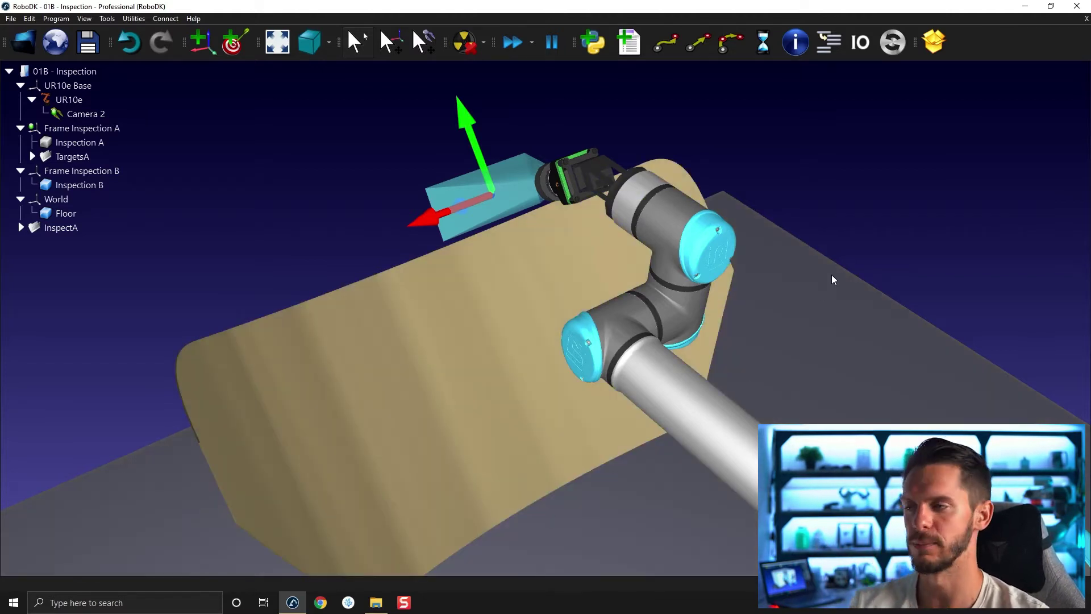
pyautogui.moveTo(316, 241)
pyautogui.mouseDown()
pyautogui.moveTo(377, 165)
pyautogui.moveTo(409, 153)
pyautogui.moveTo(378, 186)
pyautogui.mouseUp()
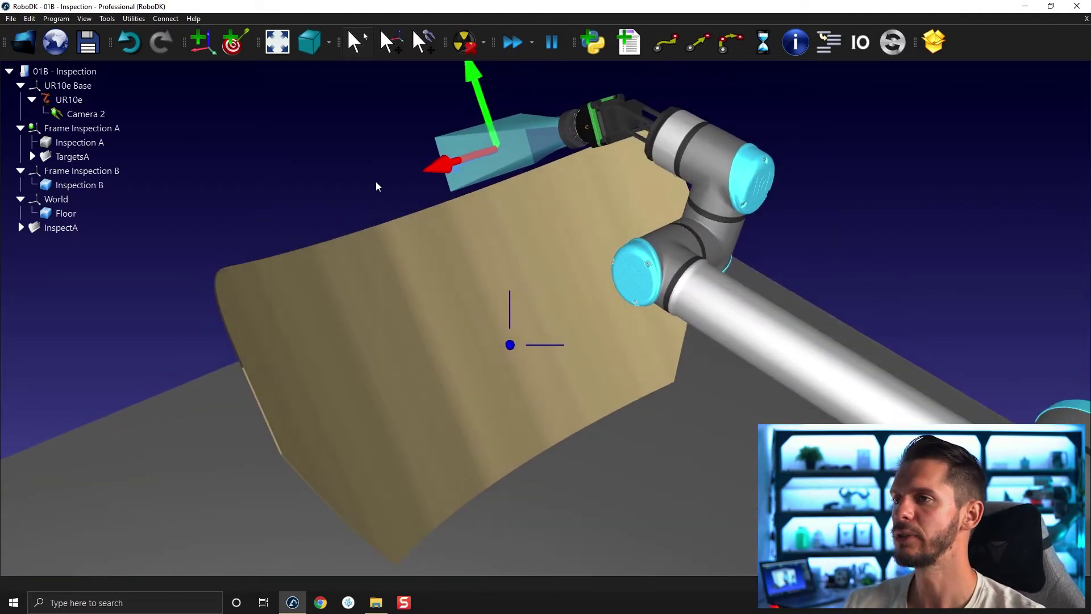
# Start Teach Target(s) on Surface and switch the preview mode to show camera poses along the curve
pyautogui.click(56, 19)
pyautogui.click(94, 69)
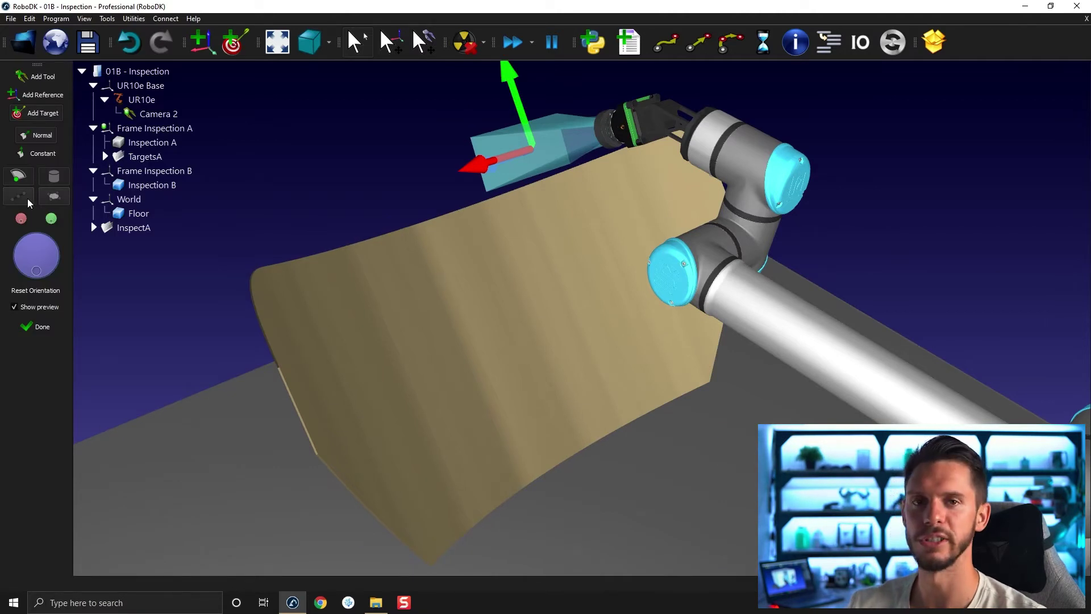
pyautogui.click(19, 177)
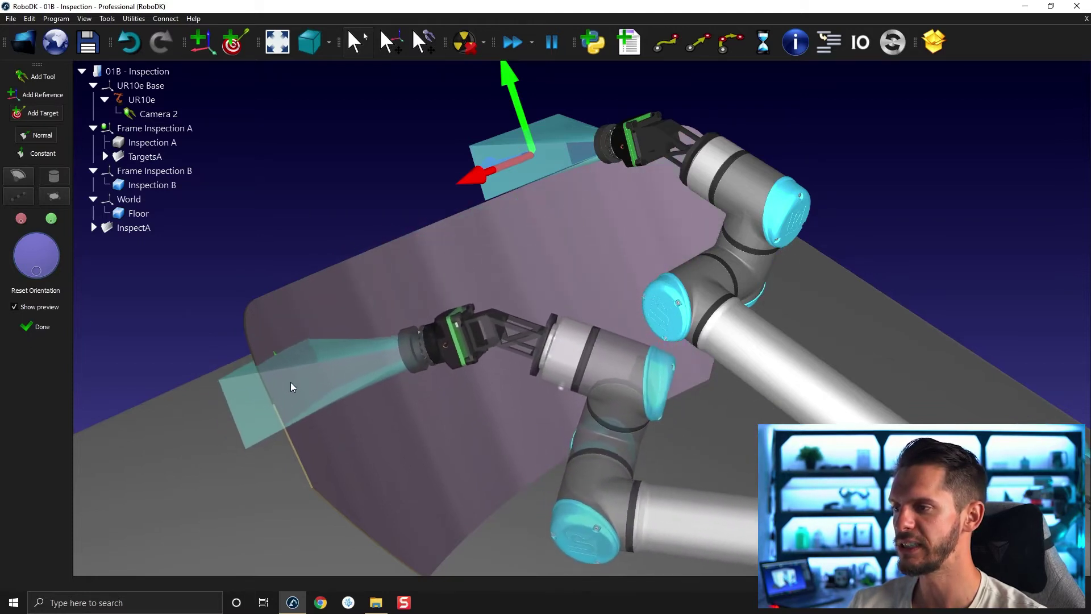
pyautogui.moveTo(291, 382); pyautogui.dragTo(1, 131)
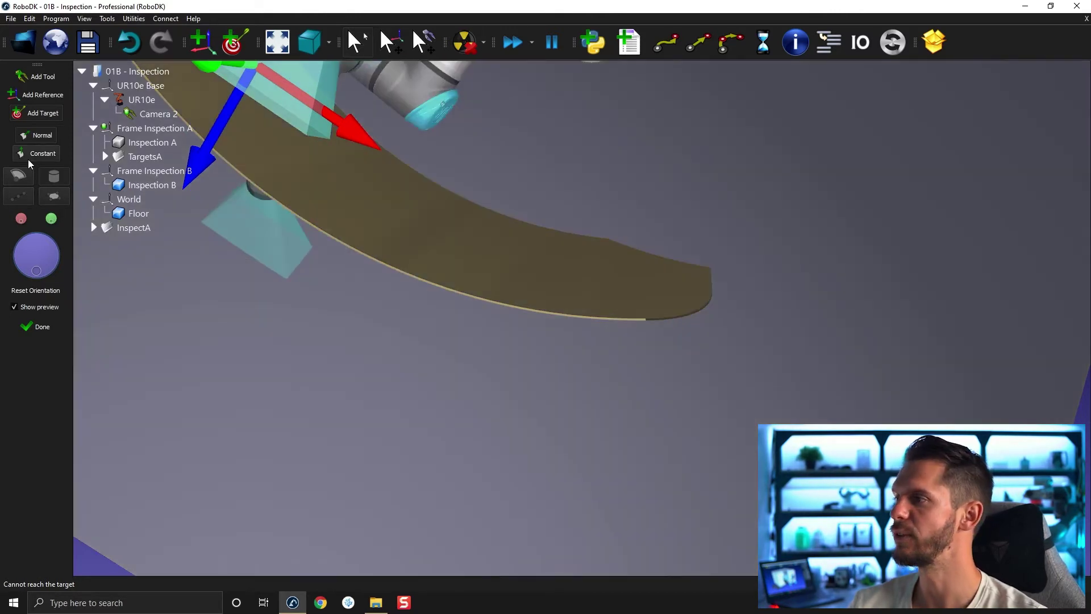
# Choose constant camera orientation, pin a pose on the part, and align targets to the surface normal
pyautogui.click(29, 156)
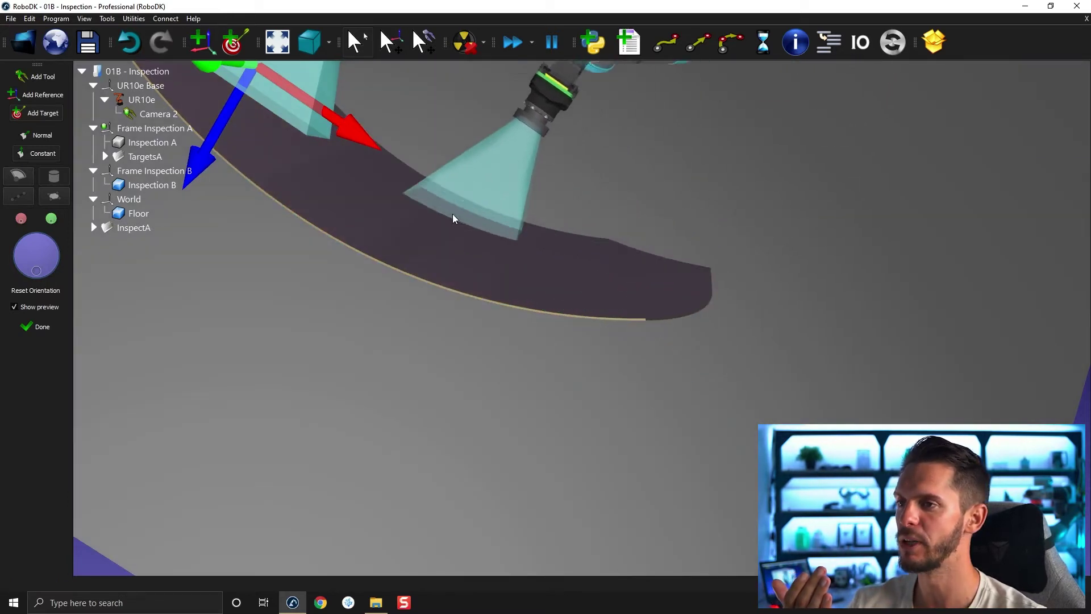
pyautogui.moveTo(418, 234); pyautogui.dragTo(225, 284)
pyautogui.scroll(-5, 225, 284)
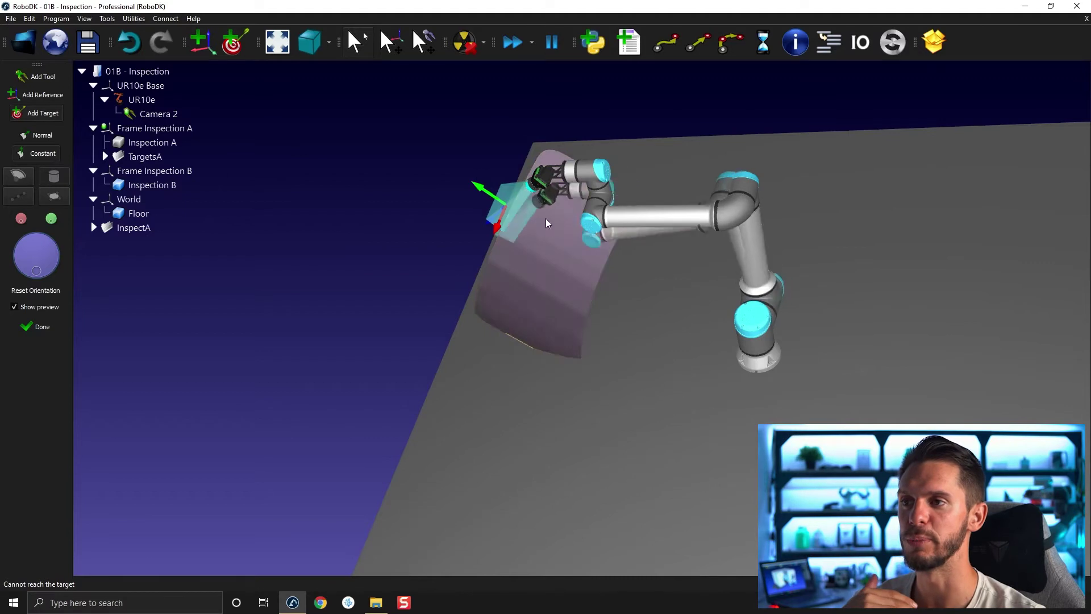
pyautogui.click(522, 228)
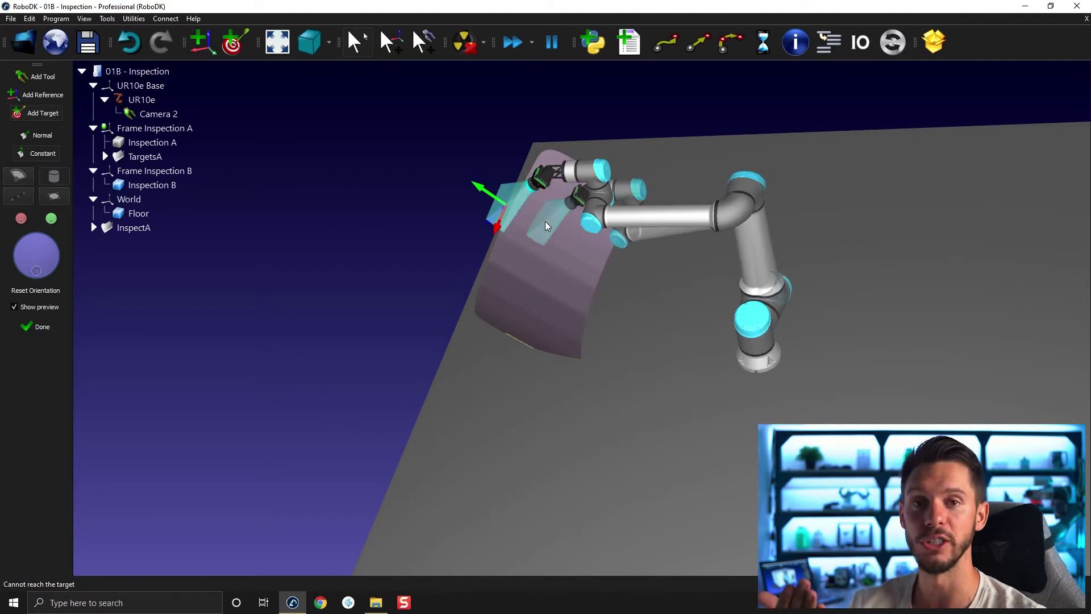
pyautogui.click(36, 135)
# Place a camera target on the part, rotate it about the tool axis, then reset its orientation
pyautogui.moveTo(311, 334); pyautogui.dragTo(268, 322)
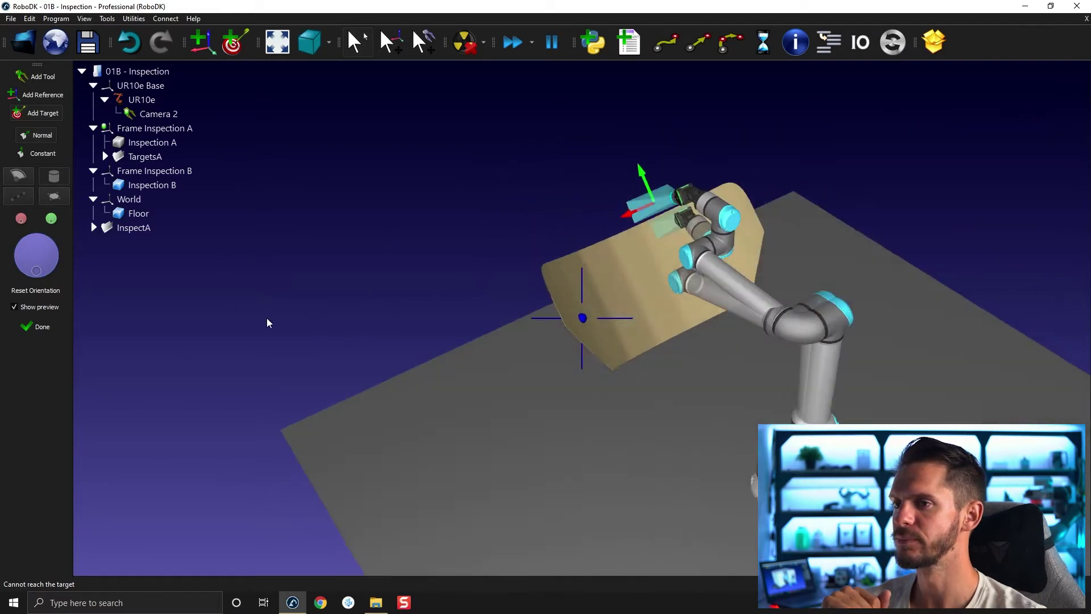
pyautogui.scroll(3, 557, 275)
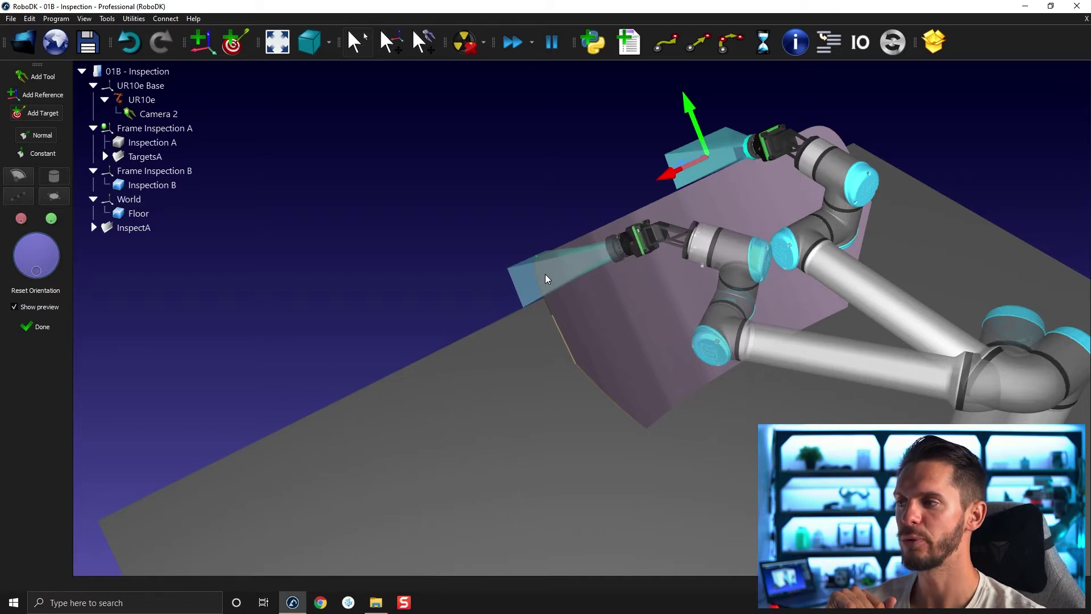
pyautogui.click(545, 274)
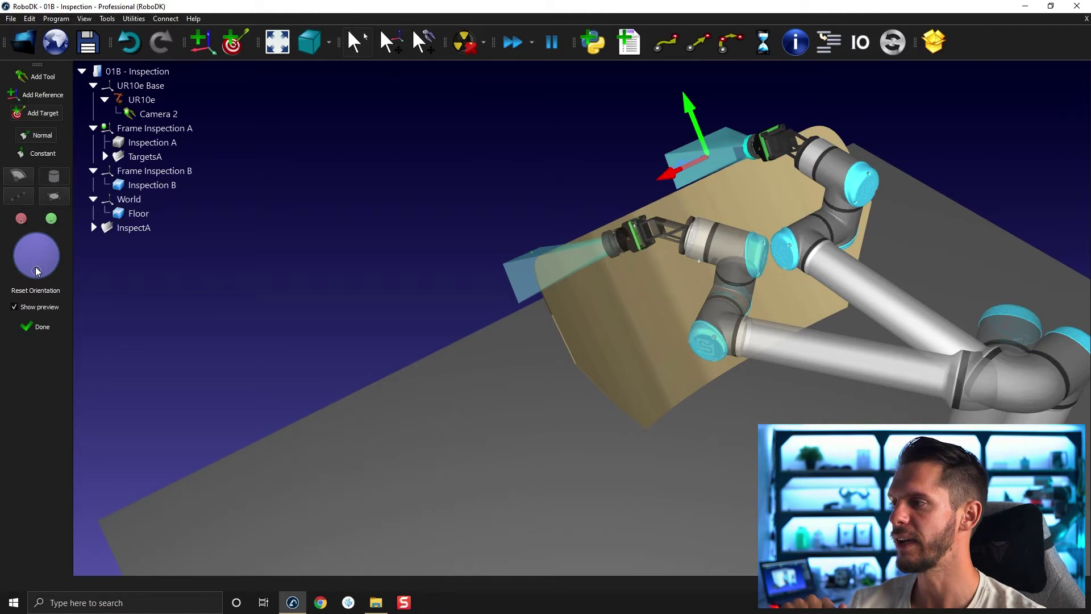
pyautogui.moveTo(36, 271); pyautogui.dragTo(130, 257)
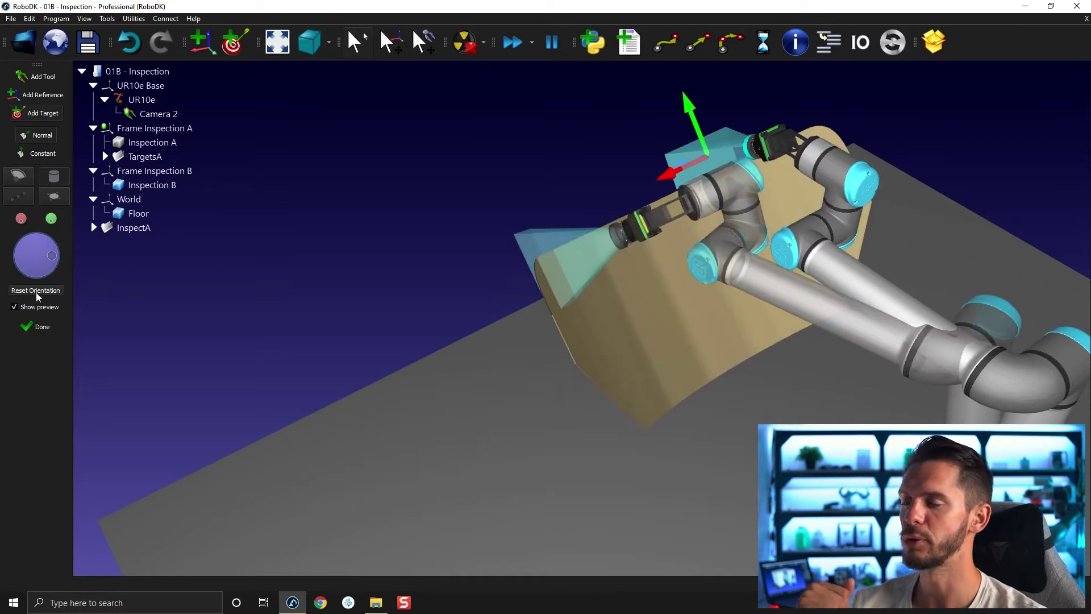
pyautogui.click(36, 290)
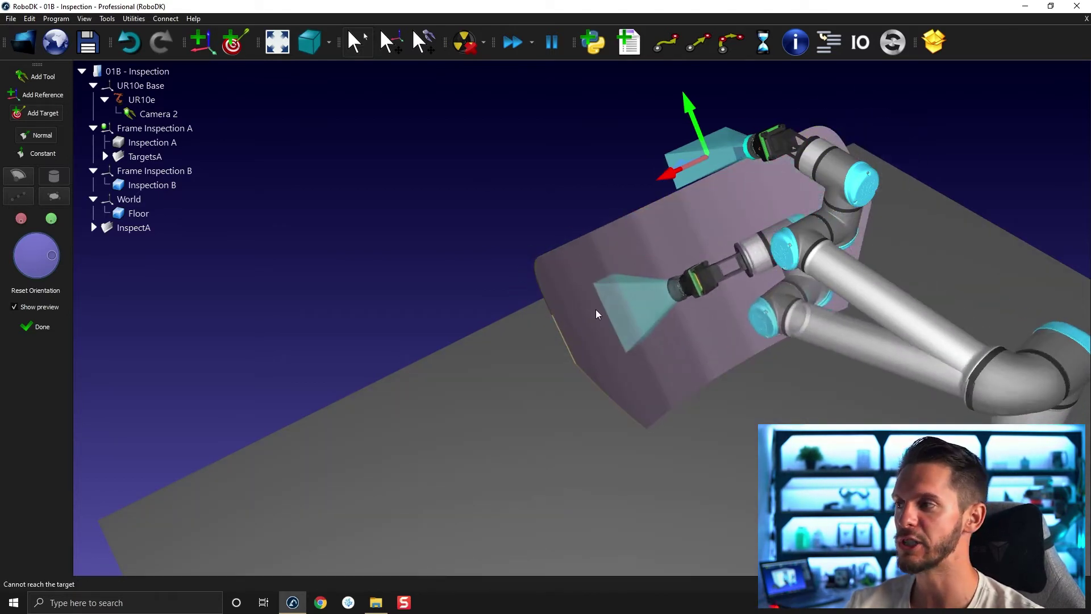
# Finish surface teaching and rotate the tool frame so the camera faces Inspection B
pyautogui.click(42, 328)
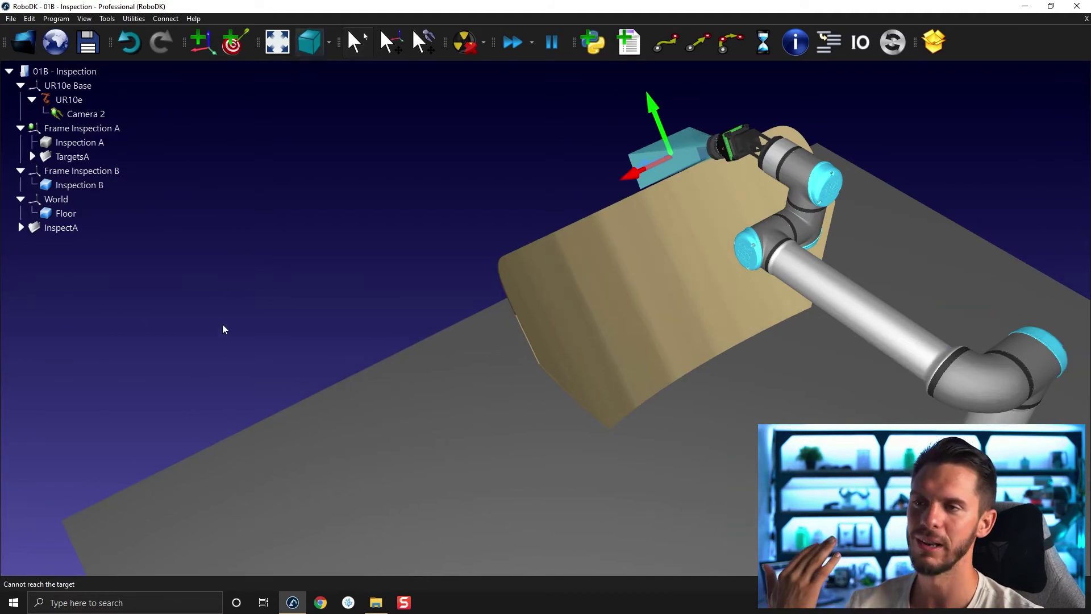
pyautogui.press('alt')
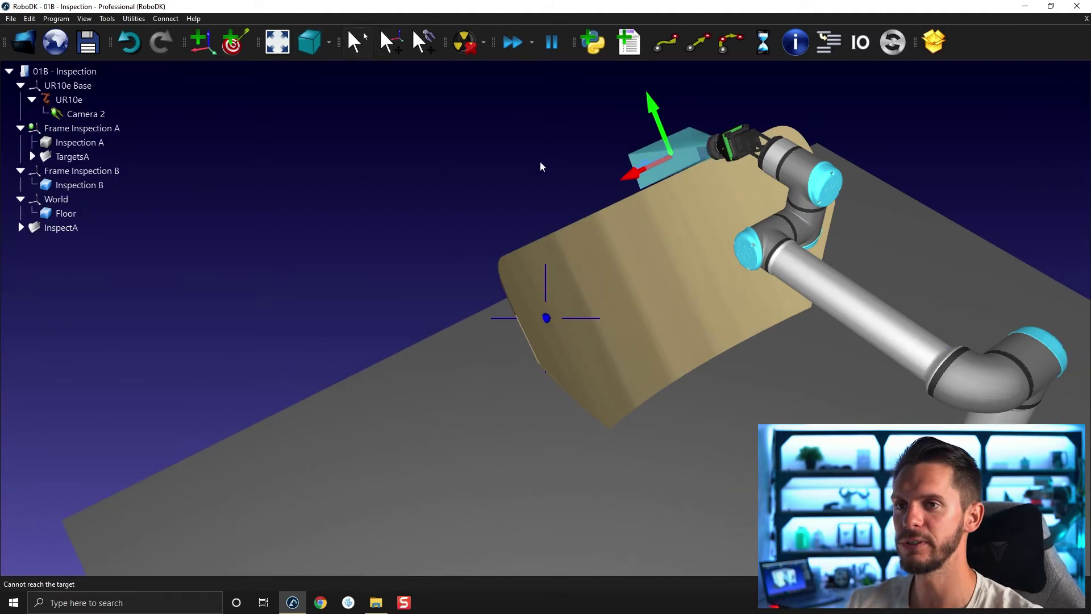
pyautogui.moveTo(540, 163); pyautogui.dragTo(619, 216)
pyautogui.moveTo(702, 126); pyautogui.dragTo(604, 234)
# Select the InspectA program and open the UR10e jog panel
pyautogui.click(51, 229)
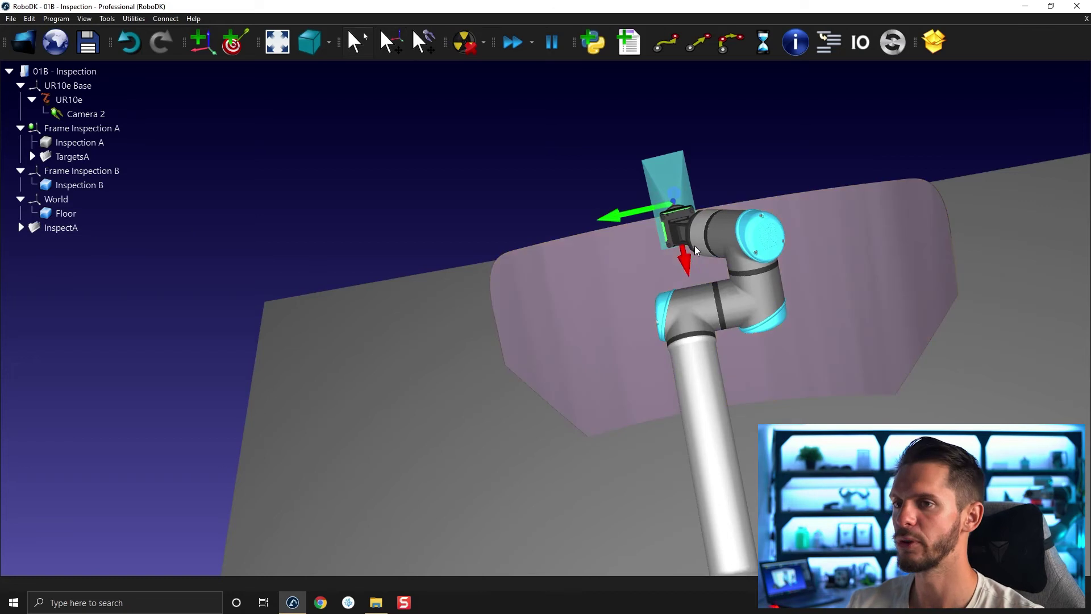
pyautogui.doubleClick(736, 234)
pyautogui.moveTo(737, 234); pyautogui.dragTo(619, 288)
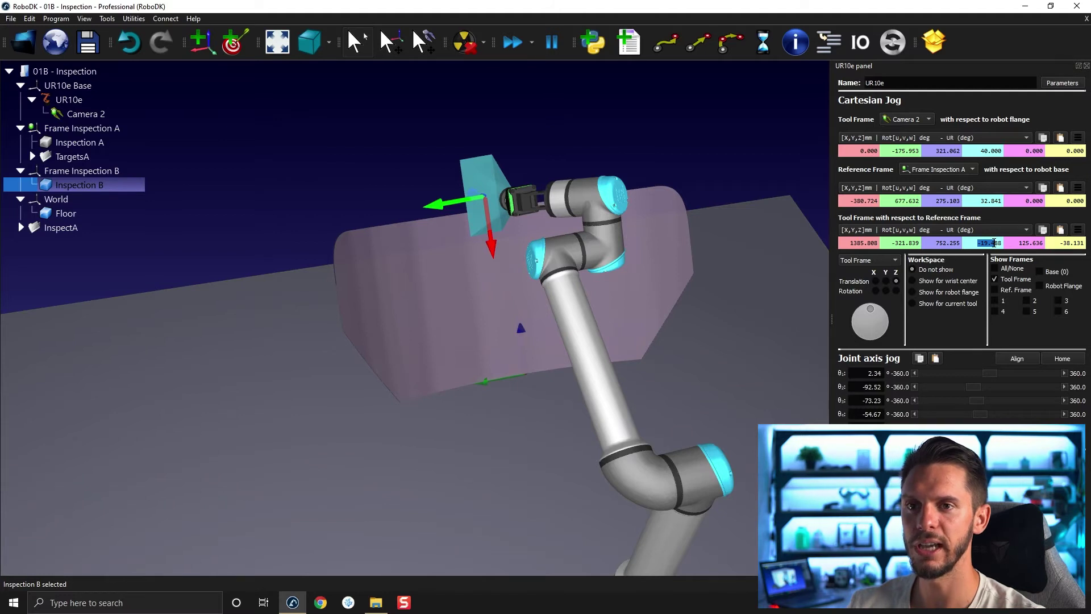
# Make UR10e Base the active reference frame
pyautogui.click(62, 87)
pyautogui.rightClick(60, 87)
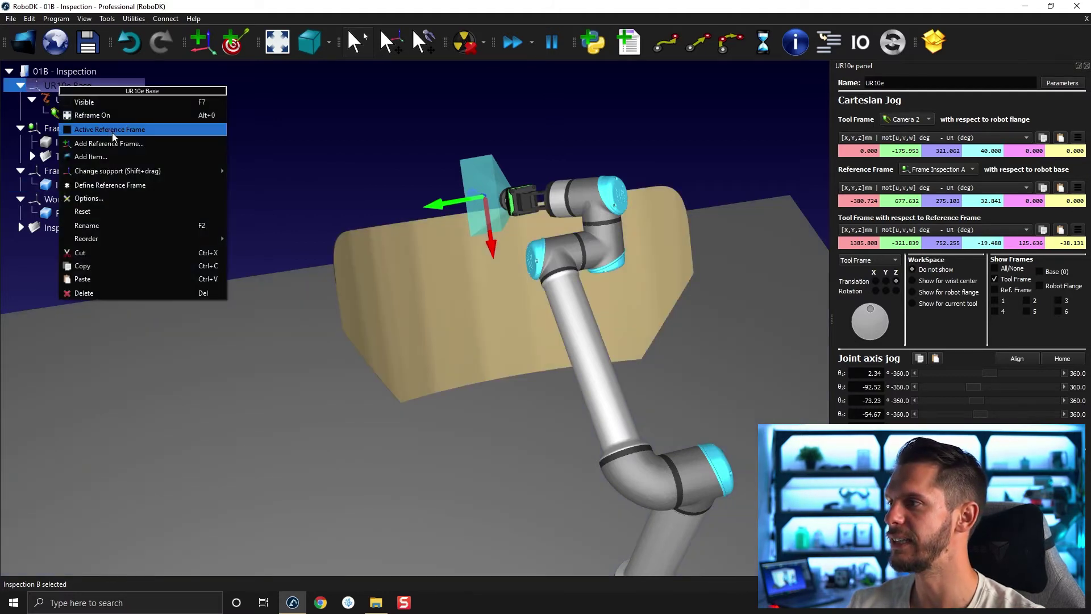
pyautogui.click(129, 129)
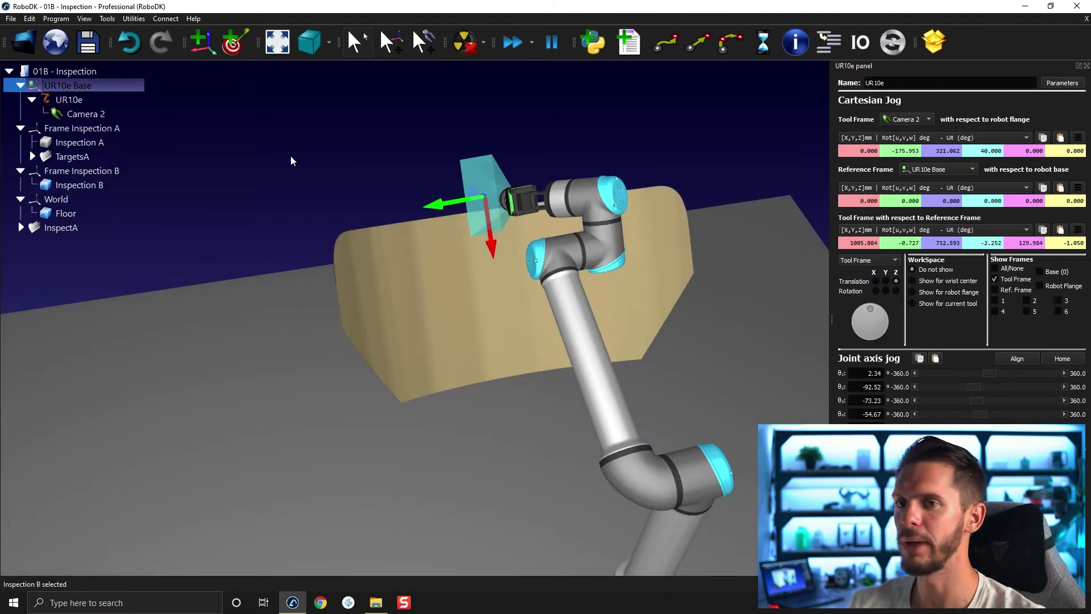
# Set Camera 2's first and third rotation angles relative to the reference to 0
pyautogui.doubleClick(989, 244)
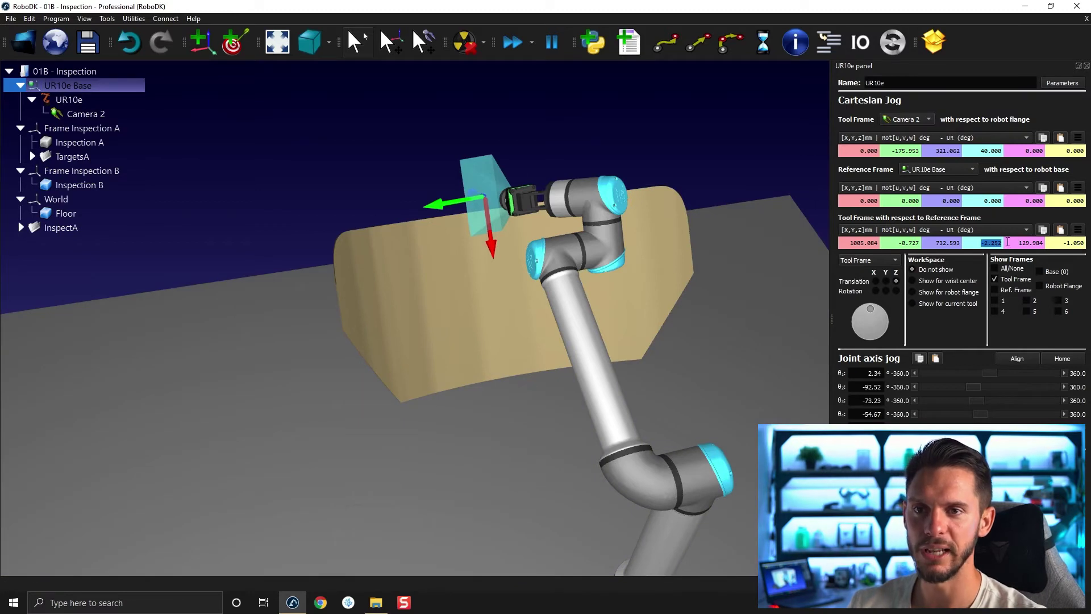
pyautogui.doubleClick(1076, 243)
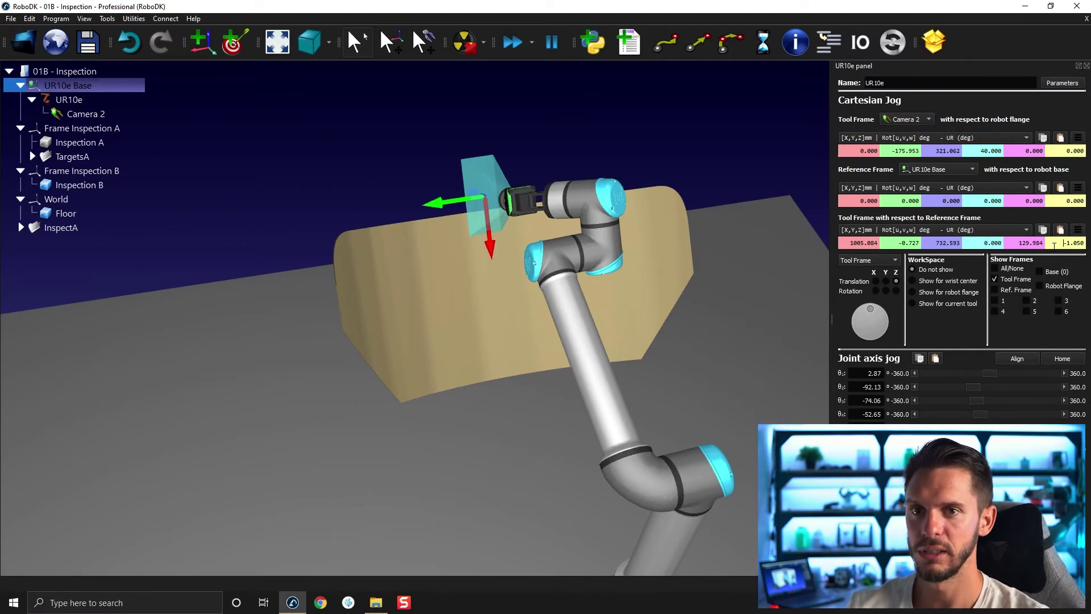
pyautogui.press('Return')
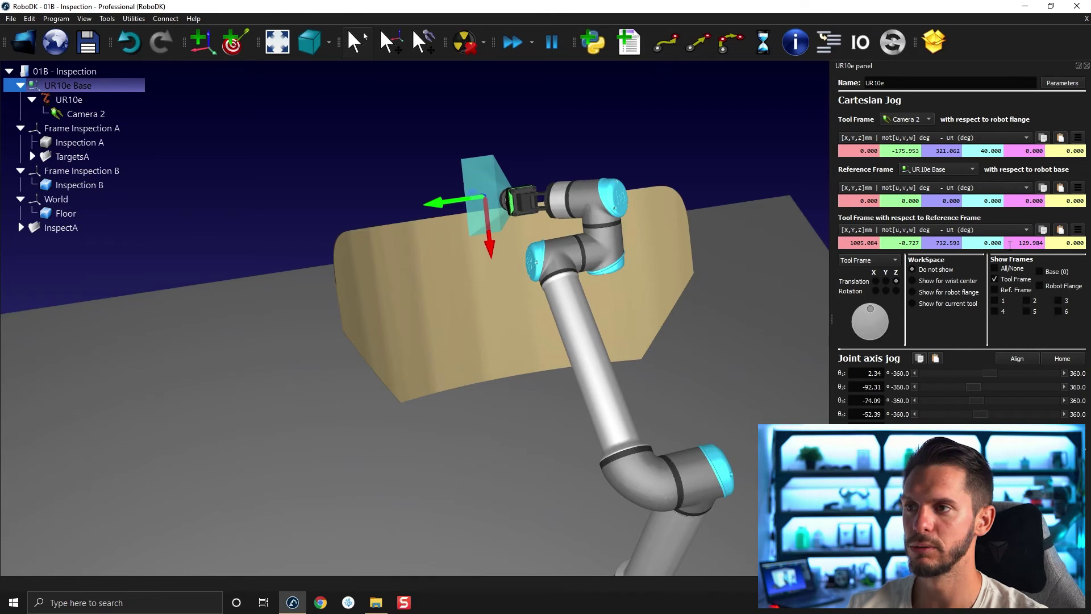
pyautogui.moveTo(682, 239); pyautogui.dragTo(810, 234)
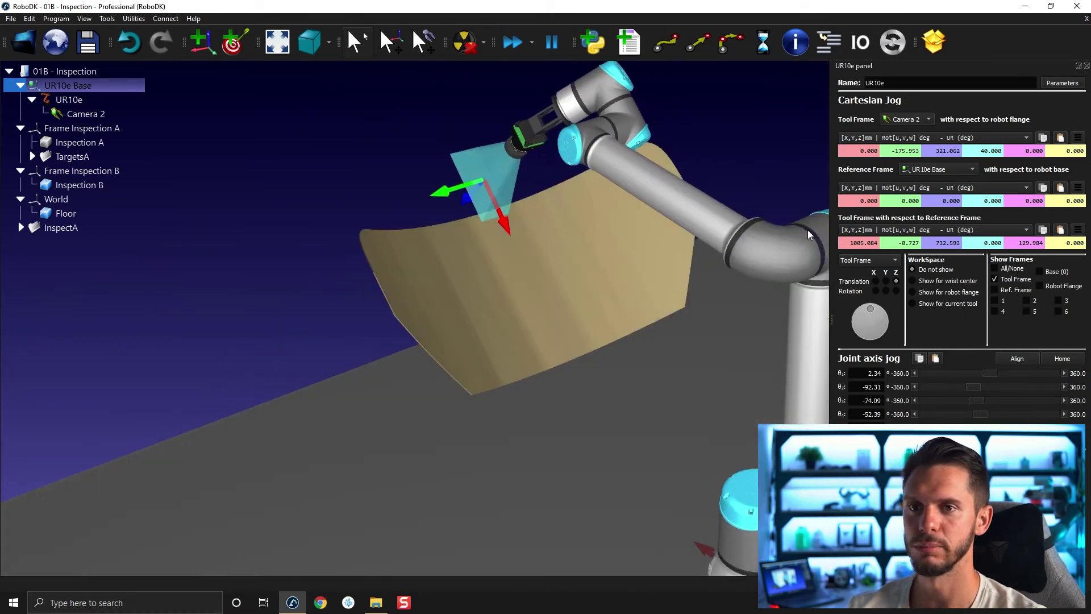
# Close the jog panel and start Teach Target(s) on Surface again
pyautogui.click(1087, 66)
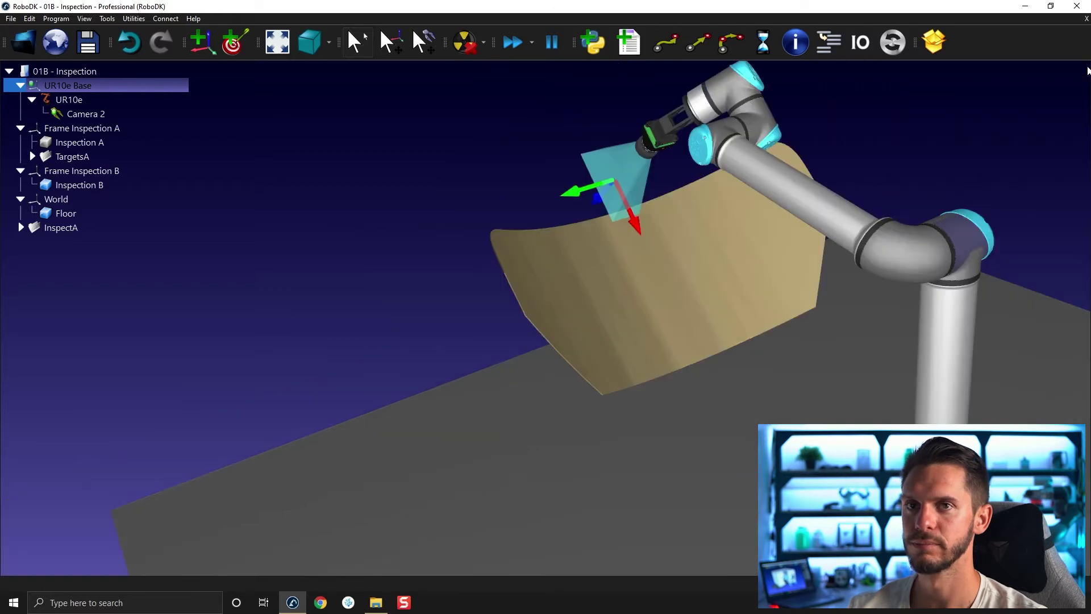
pyautogui.moveTo(519, 295); pyautogui.dragTo(187, 338)
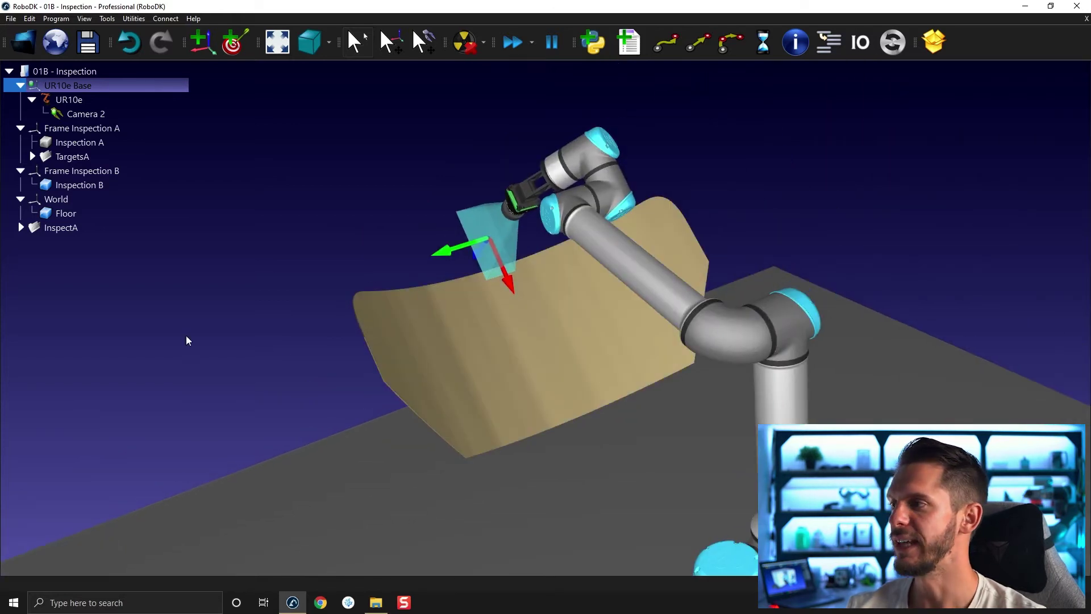
pyautogui.click(55, 19)
pyautogui.click(77, 72)
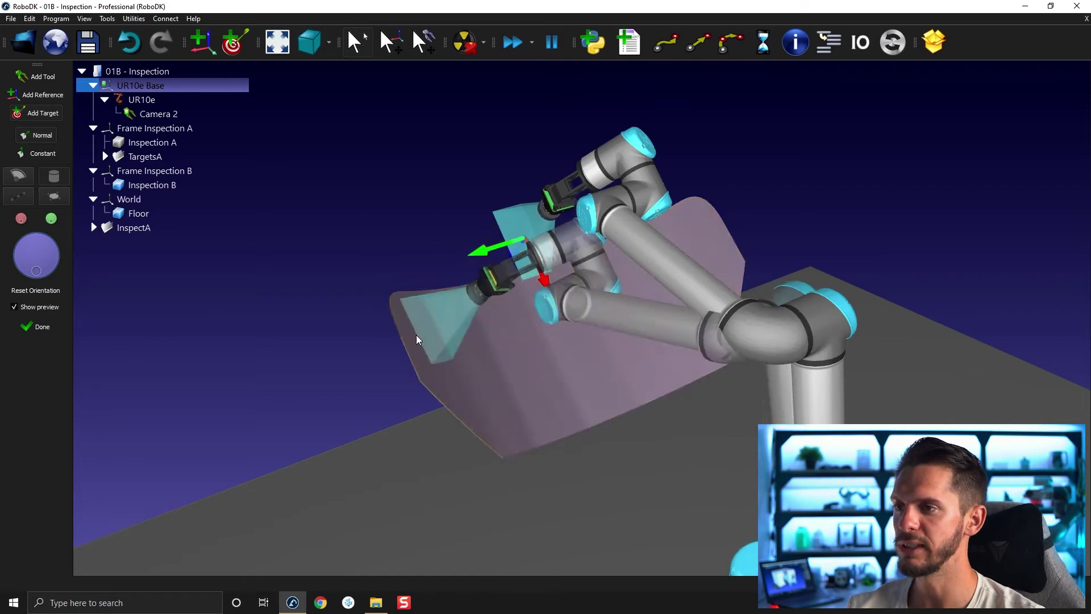
pyautogui.moveTo(404, 323); pyautogui.dragTo(373, 479)
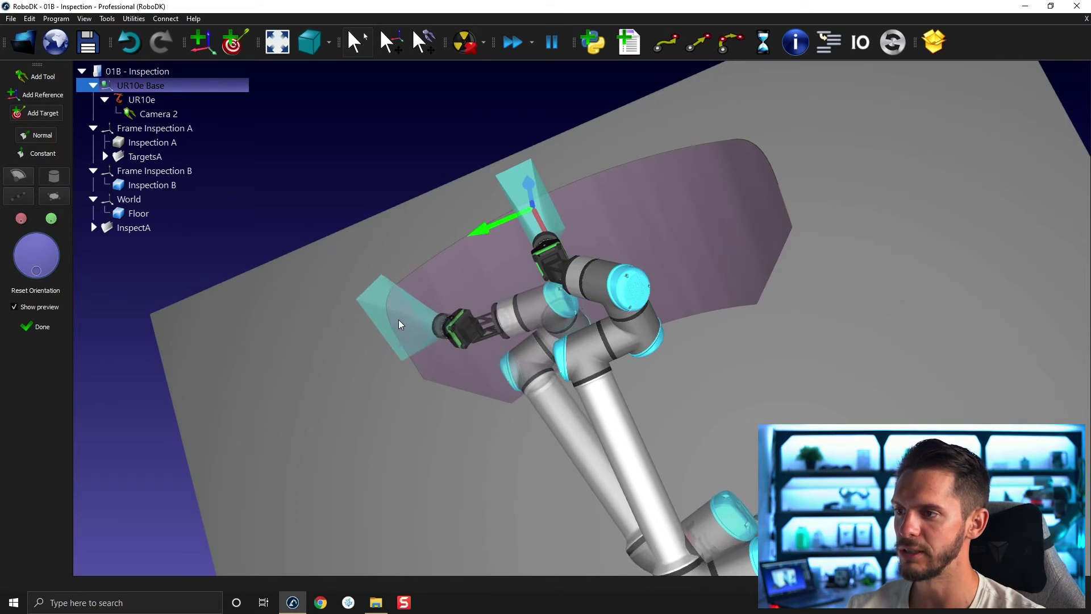
# Place Targets 1 to 5 across the curved surface
pyautogui.click(400, 319)
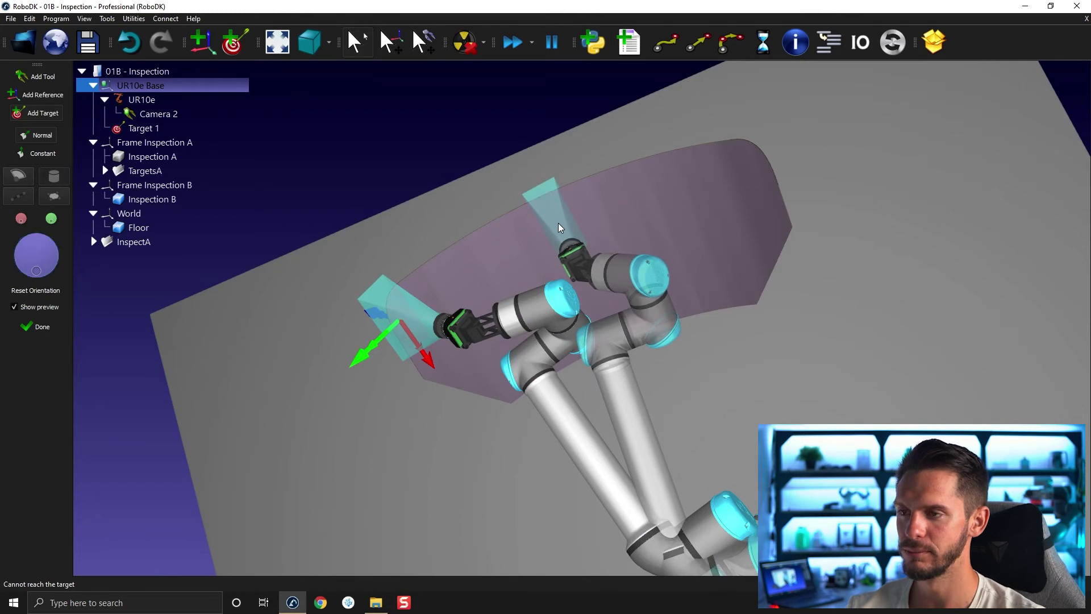
pyautogui.click(558, 222)
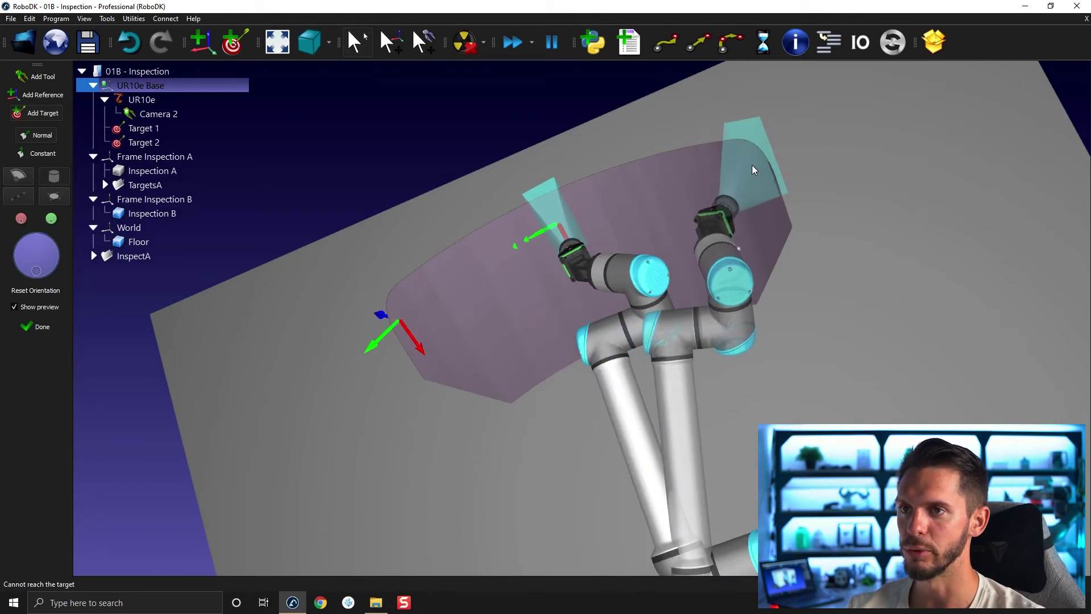
pyautogui.click(752, 161)
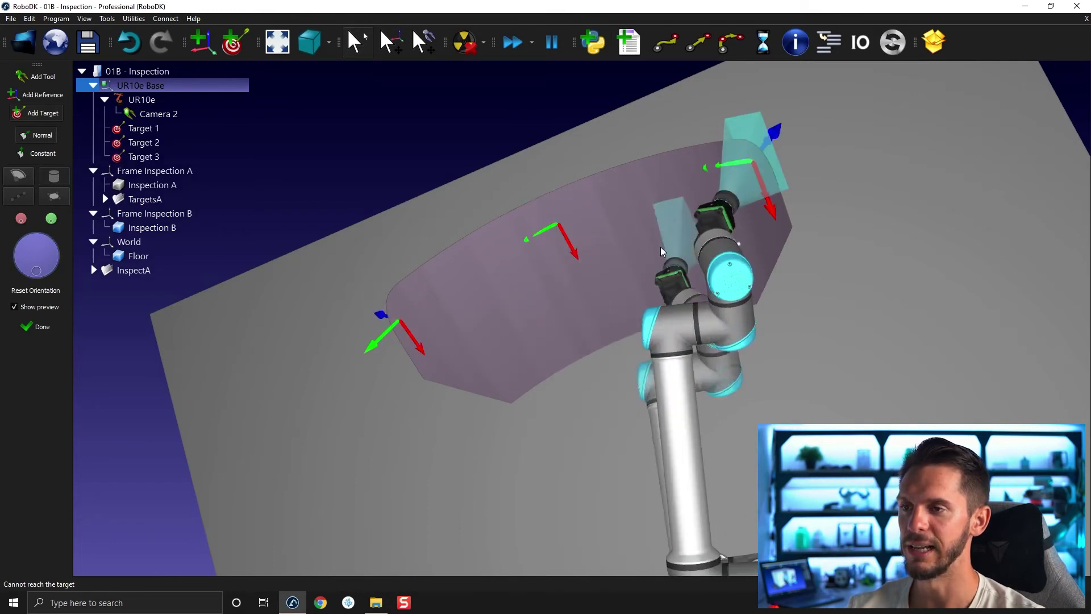
pyautogui.moveTo(648, 250); pyautogui.dragTo(755, 139)
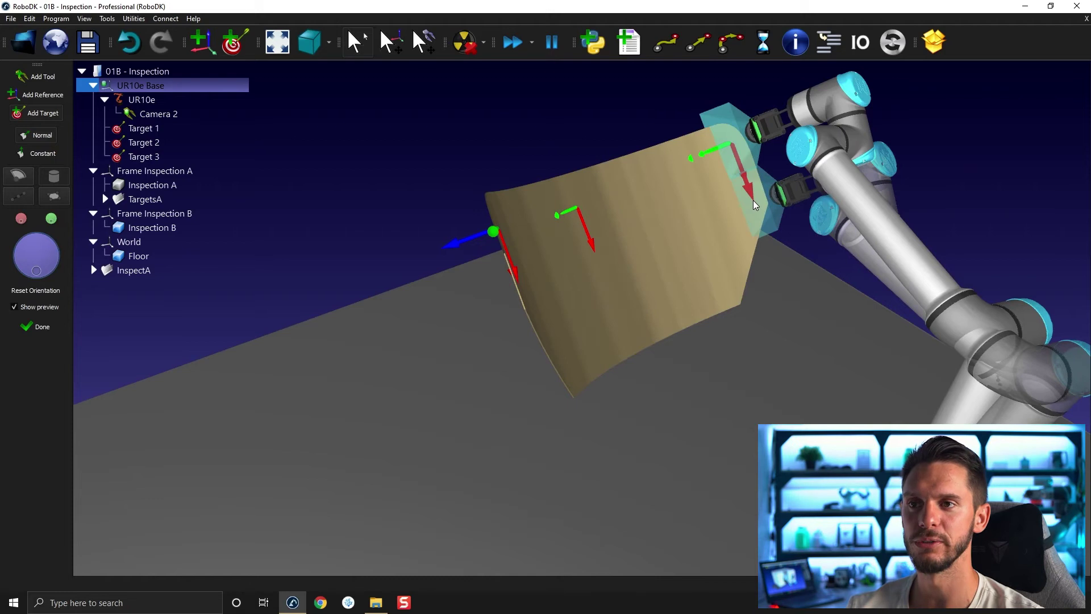
pyautogui.click(752, 203)
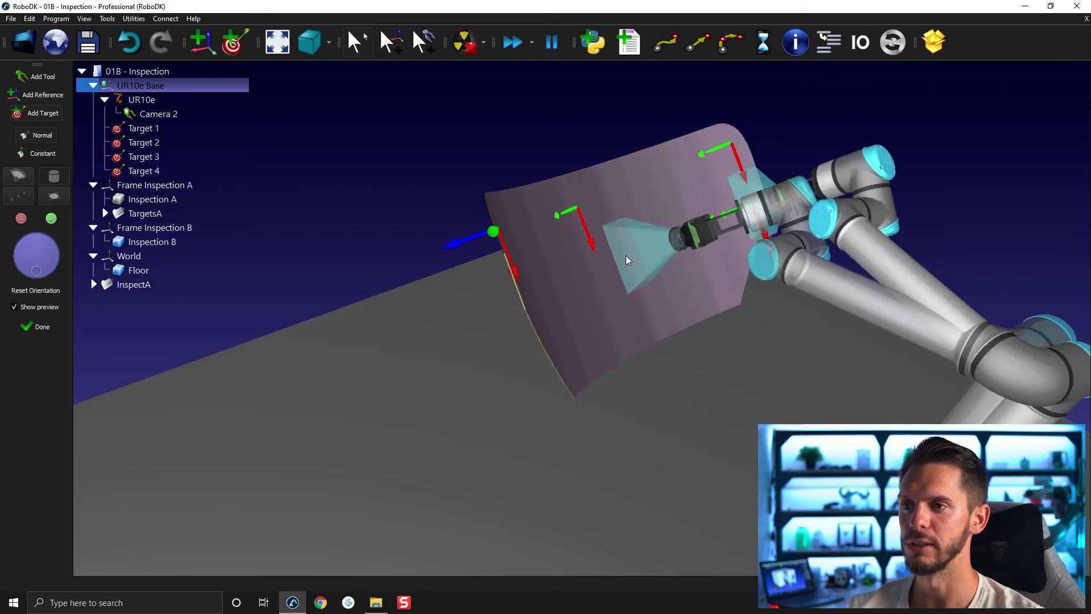
pyautogui.click(626, 254)
# Place Targets 6 to 9 on the curved surface and orbit to check them
pyautogui.moveTo(534, 294); pyautogui.dragTo(402, 346, button='right')
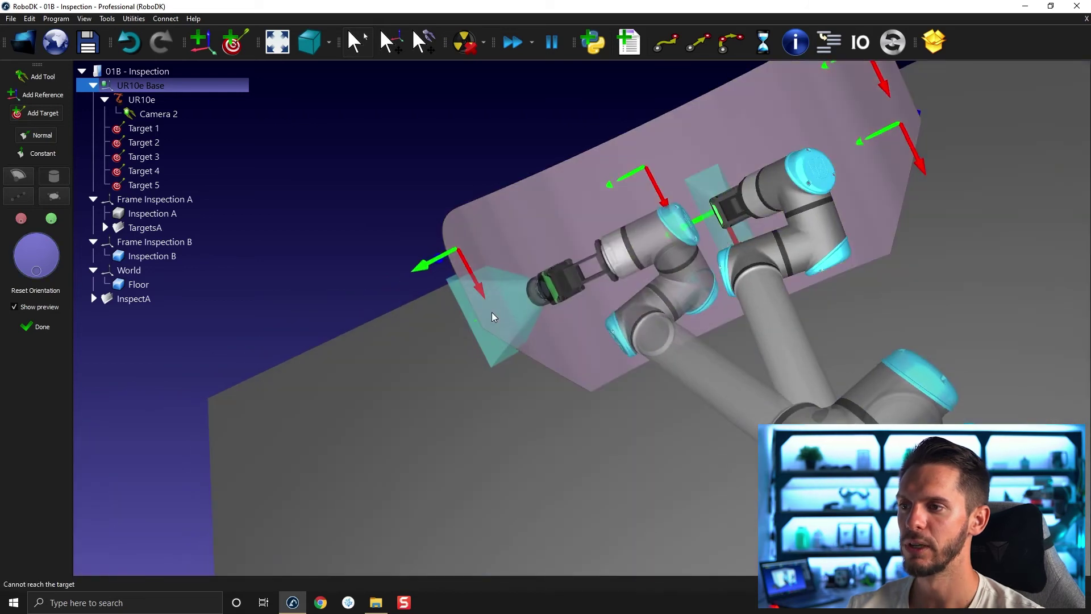
pyautogui.click(486, 316)
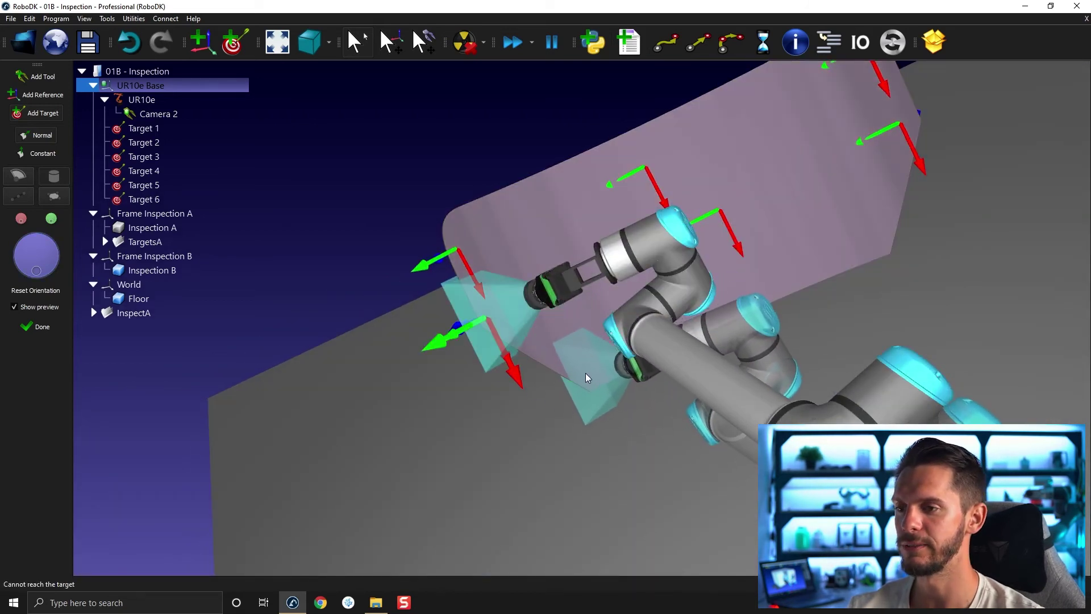
pyautogui.click(581, 371)
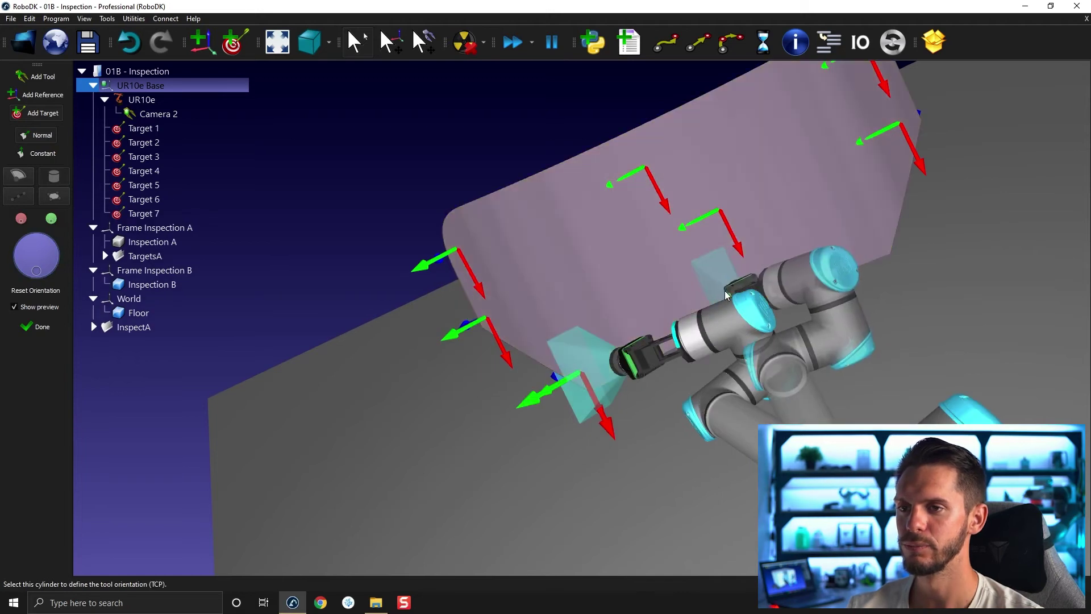
pyautogui.click(725, 291)
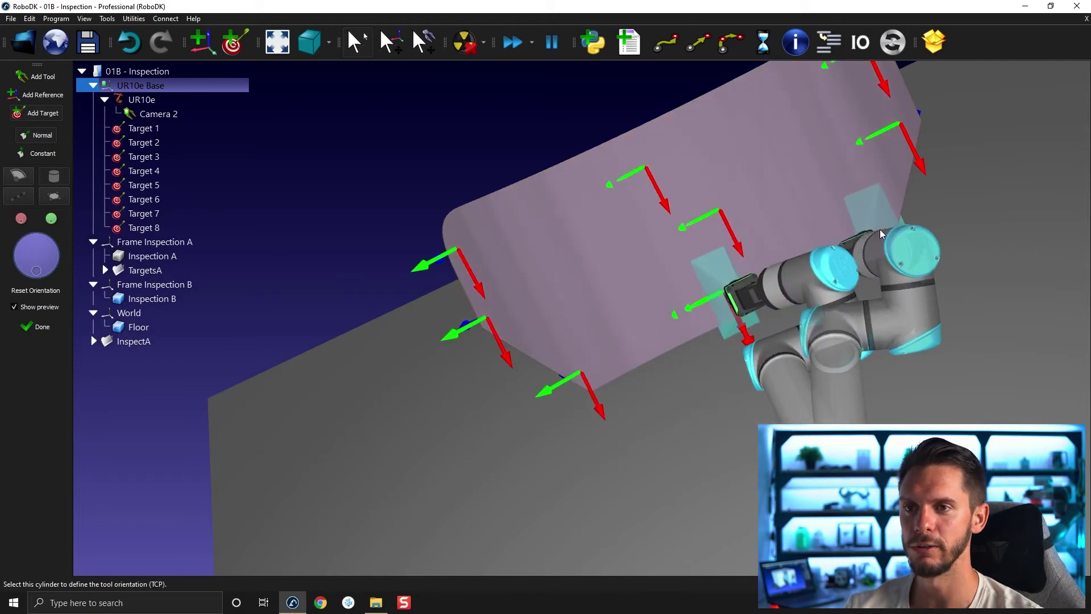
pyautogui.click(880, 229)
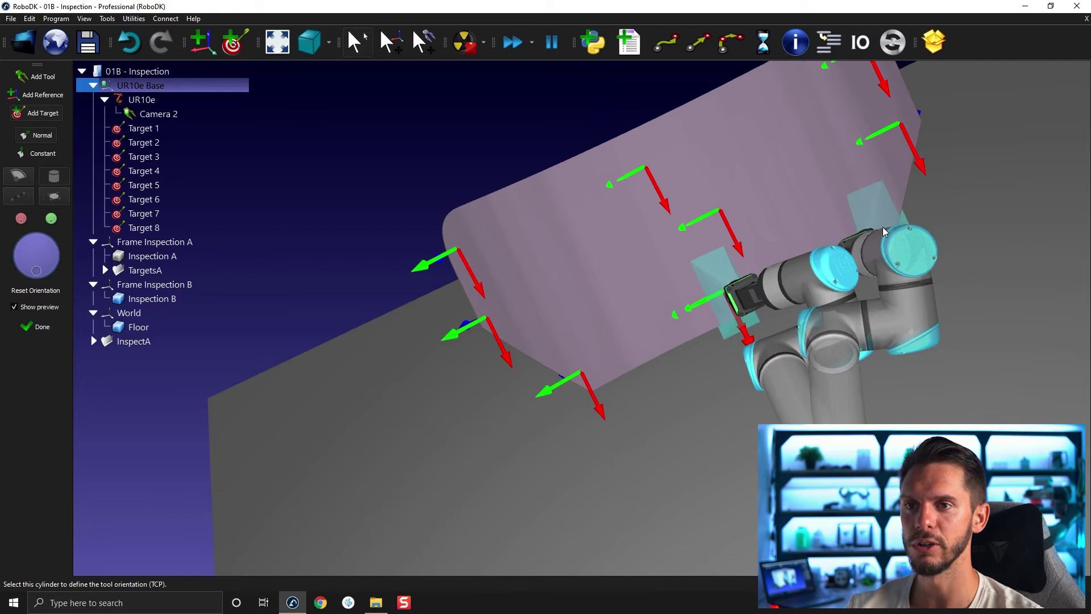
pyautogui.moveTo(882, 227); pyautogui.dragTo(959, 175)
pyautogui.scroll(-3, 960, 174)
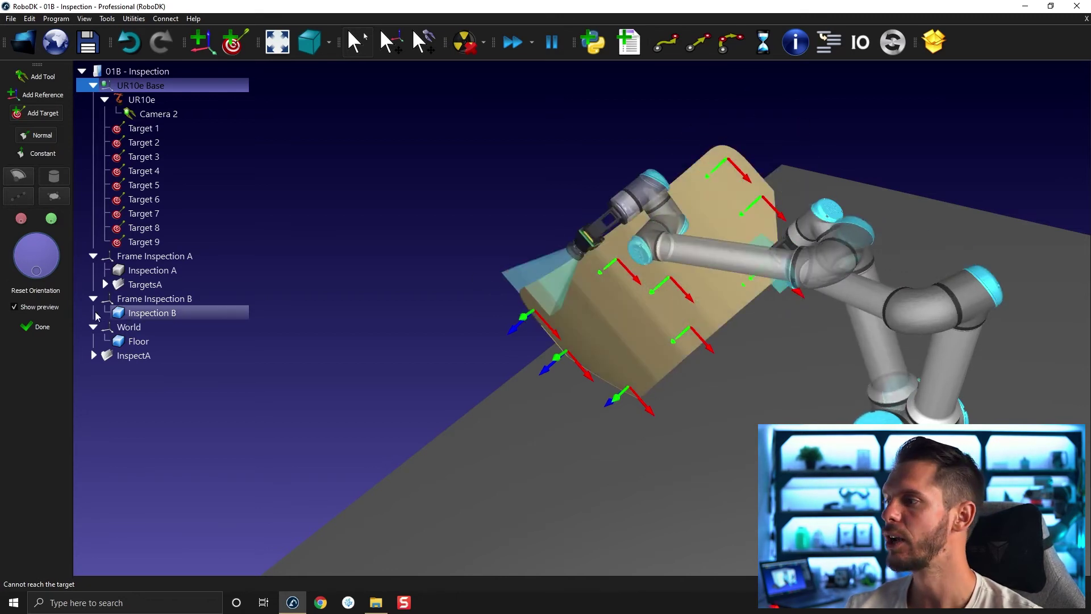
# Finish surface target placement and orbit to review the nine targets on the tan part
pyautogui.click(41, 327)
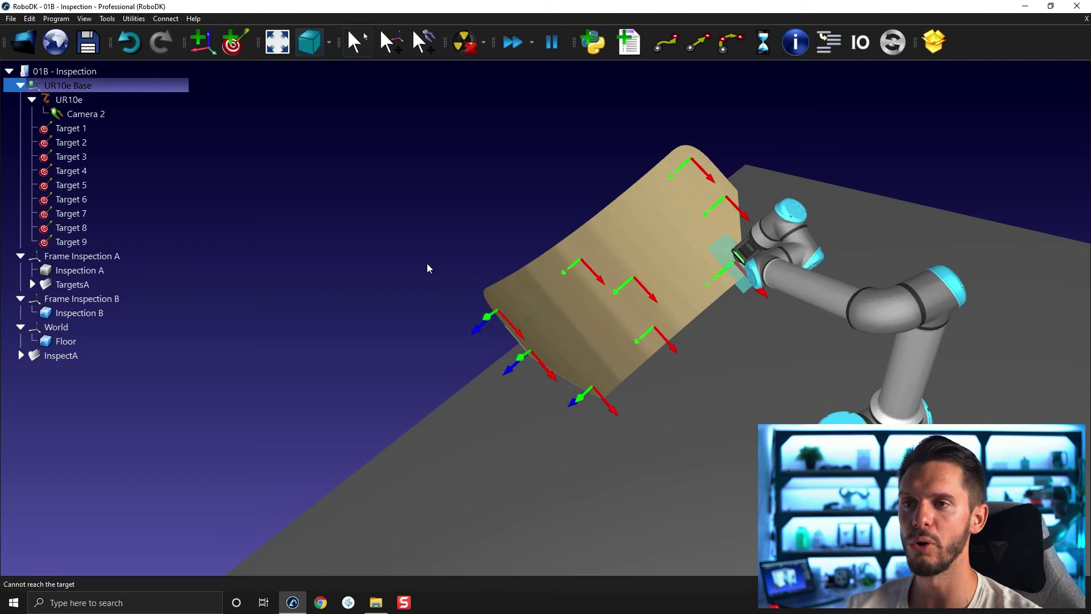
pyautogui.moveTo(442, 269)
pyautogui.mouseDown()
pyautogui.moveTo(543, 199)
pyautogui.moveTo(424, 236)
pyautogui.moveTo(466, 239)
pyautogui.moveTo(420, 248)
pyautogui.moveTo(380, 202)
pyautogui.mouseUp()
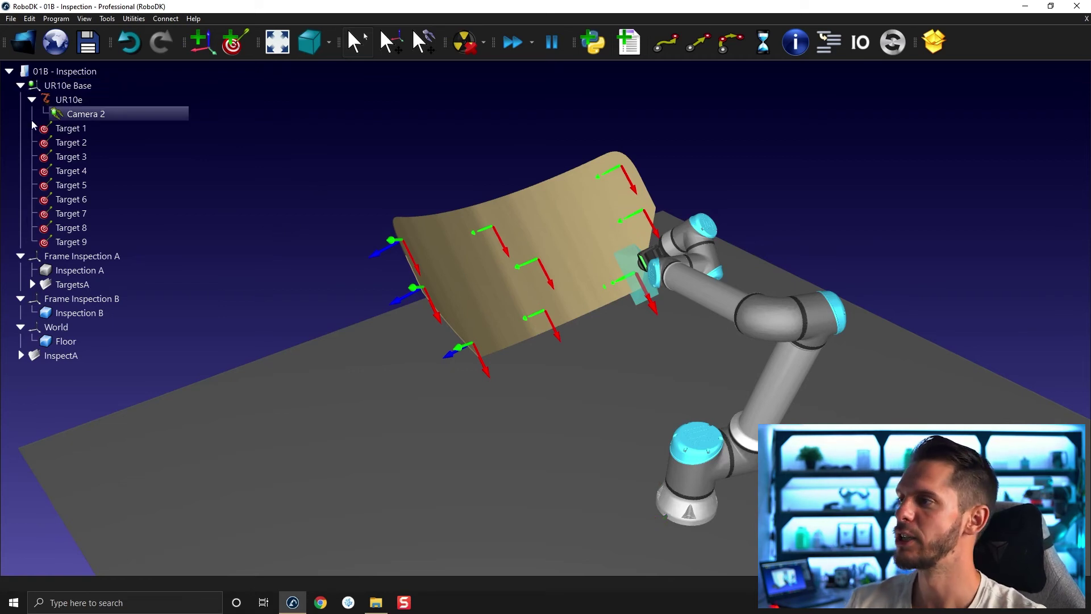
# Select Targets 1–9 in the tree and drag them under Frame Inspection B
pyautogui.keyDown('shift'); pyautogui.click(82, 241); pyautogui.keyUp('shift')
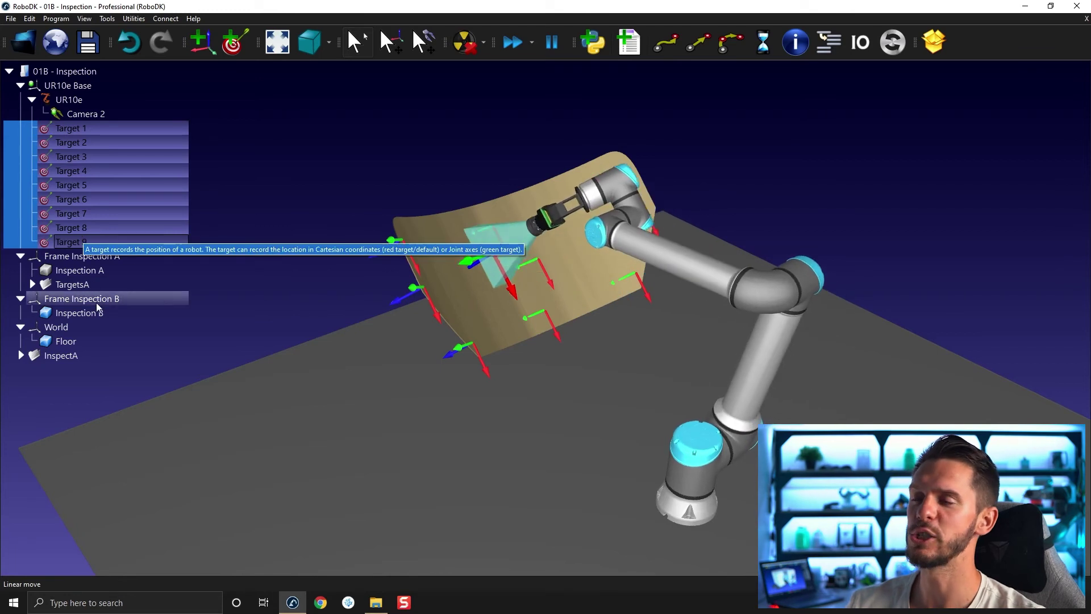
pyautogui.moveTo(257, 352); pyautogui.dragTo(305, 308)
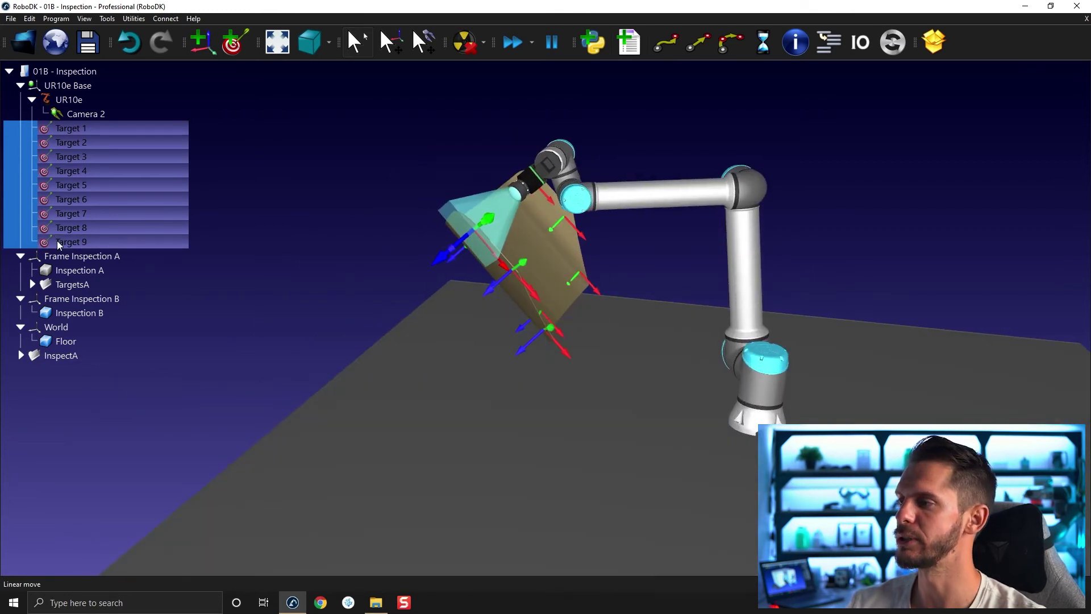
pyautogui.moveTo(60, 244); pyautogui.dragTo(130, 301)
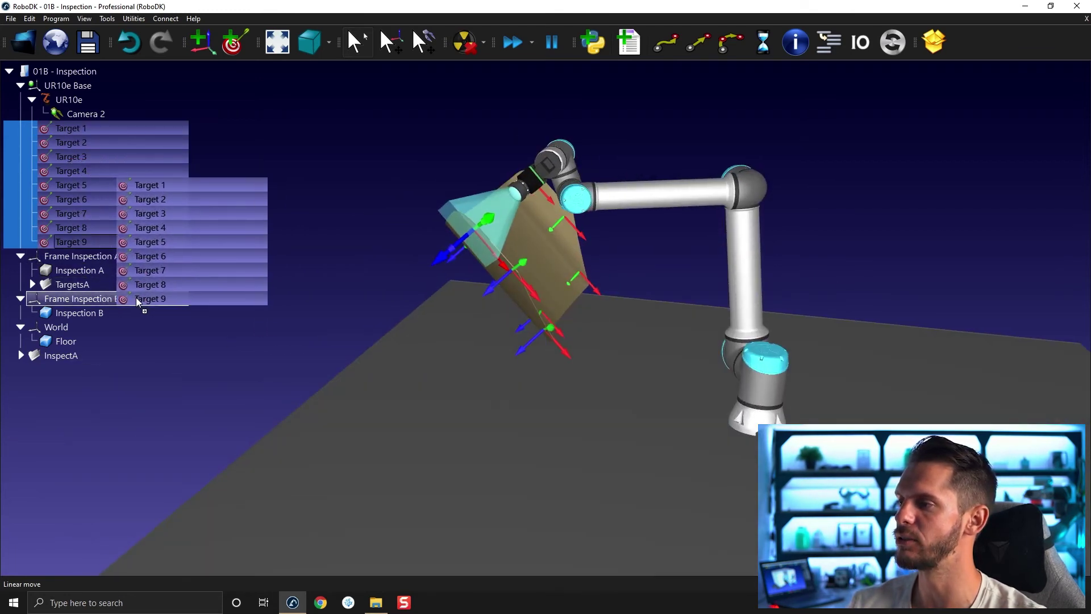
pyautogui.moveTo(138, 301); pyautogui.dragTo(139, 300)
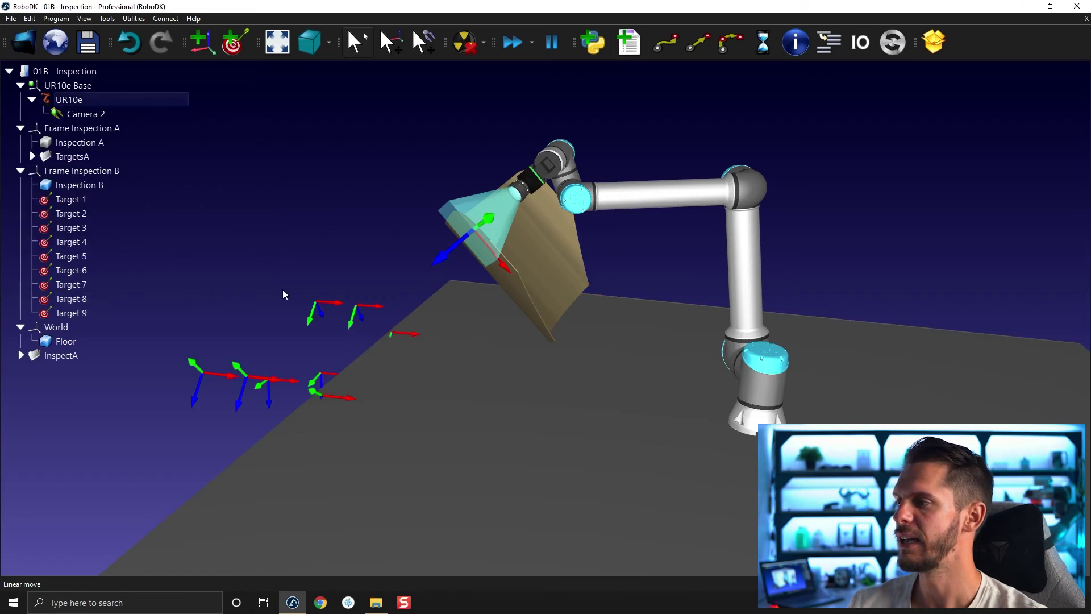
pyautogui.moveTo(331, 365); pyautogui.dragTo(356, 385)
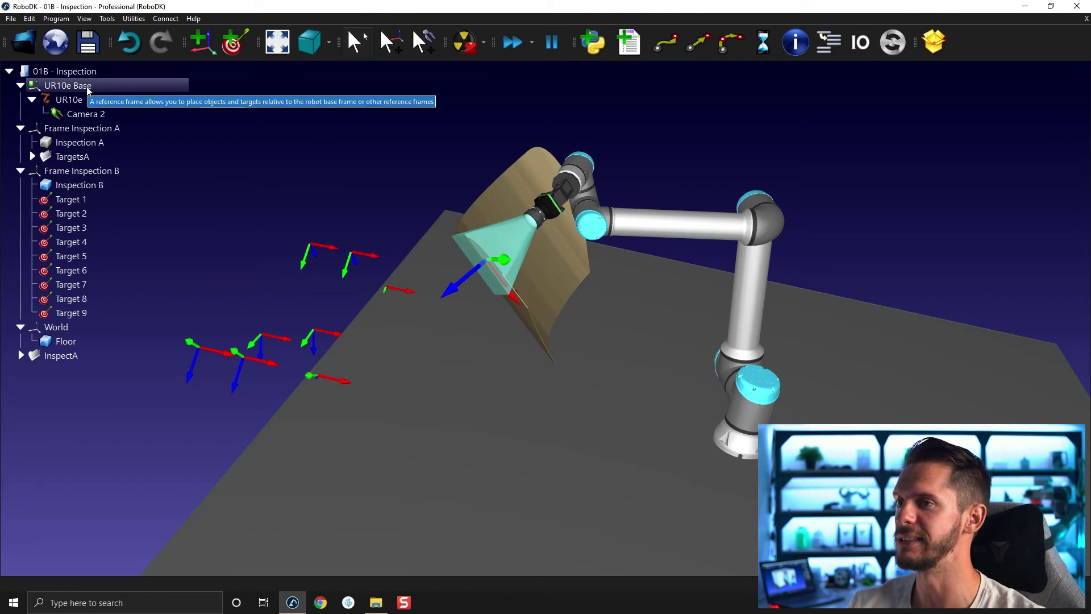
# Toggle Frame Inspection B's visibility and reorient the view onto the robot and part
pyautogui.rightClick(86, 171)
pyautogui.click(92, 190)
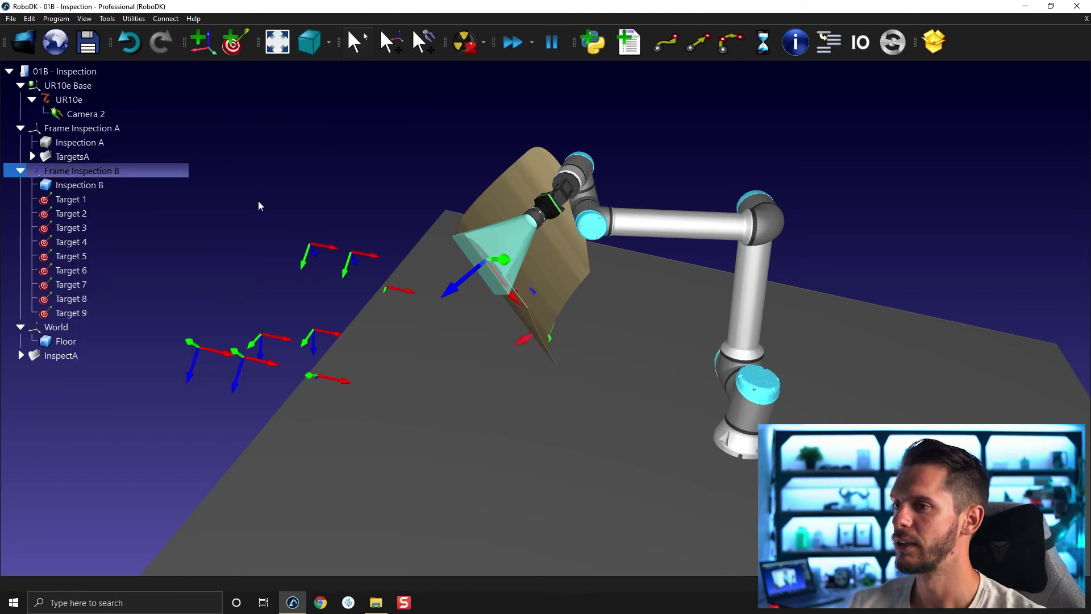
pyautogui.moveTo(365, 238); pyautogui.dragTo(451, 356)
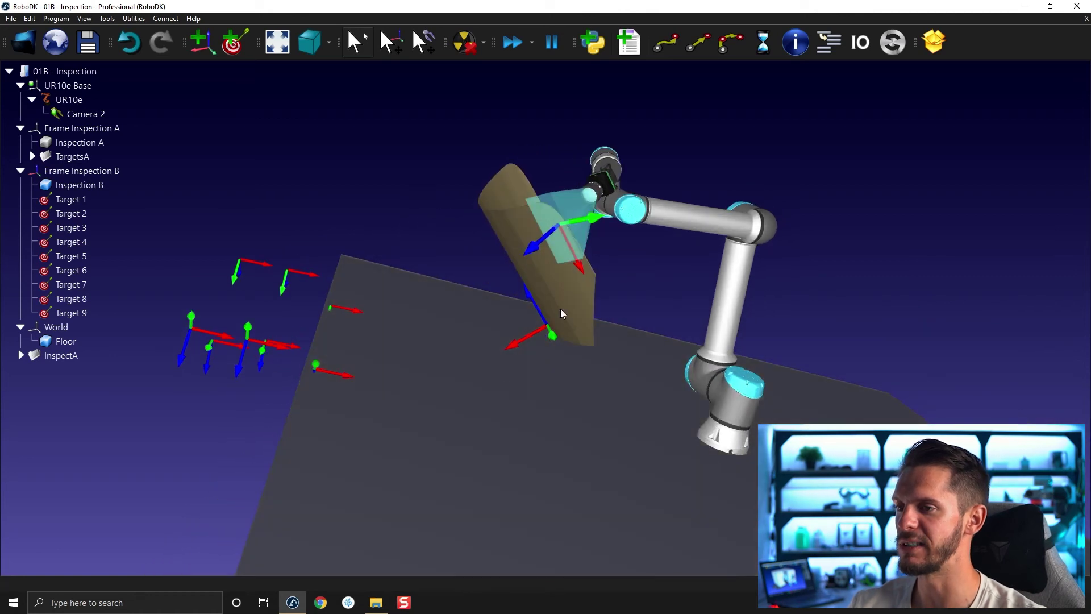
pyautogui.moveTo(730, 423); pyautogui.dragTo(685, 367, button='right')
pyautogui.moveTo(685, 366); pyautogui.dragTo(351, 157)
pyautogui.moveTo(351, 156); pyautogui.dragTo(285, 194, button='right')
# Move Targets 1–9 back under the UR10e, then reselect Target 1 through Target 9
pyautogui.click(120, 200)
pyautogui.keyDown('shift'); pyautogui.click(79, 312); pyautogui.keyUp('shift')
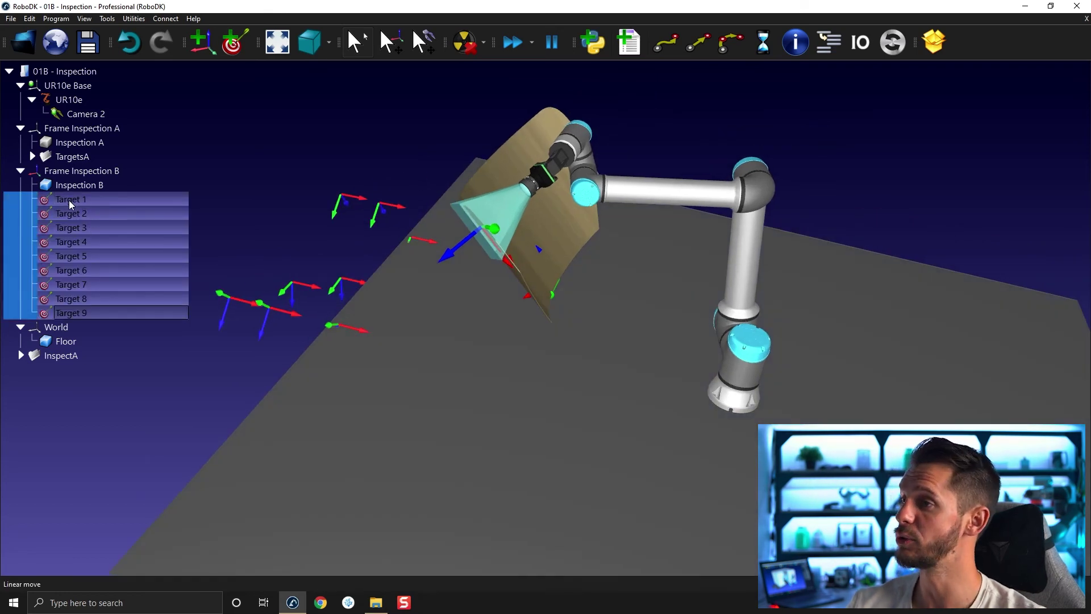
pyautogui.moveTo(71, 205); pyautogui.dragTo(80, 86)
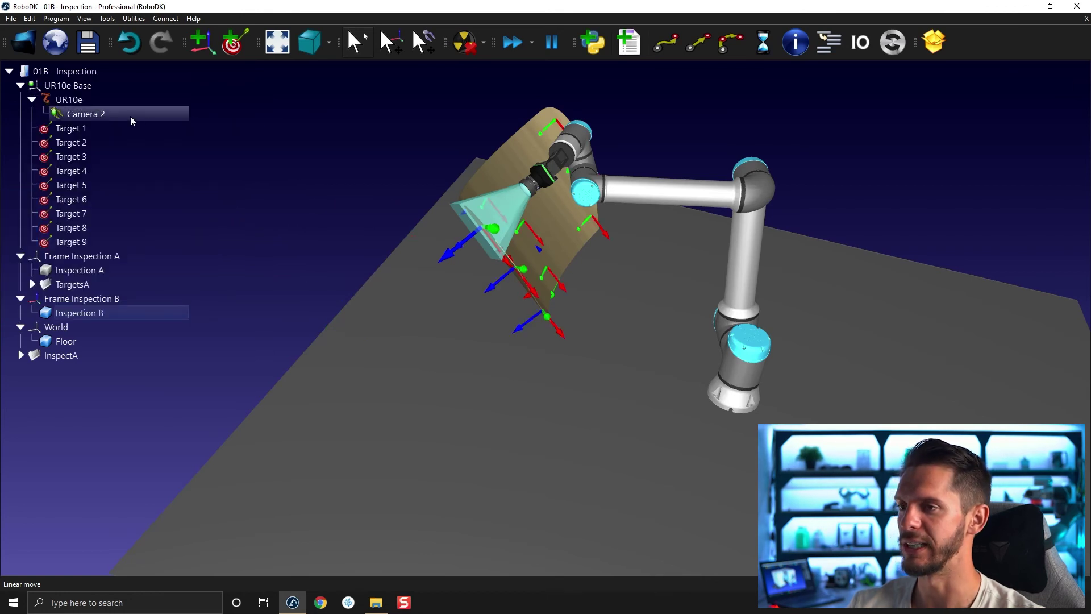
pyautogui.click(71, 128)
pyautogui.keyDown('shift'); pyautogui.click(80, 242); pyautogui.keyUp('shift')
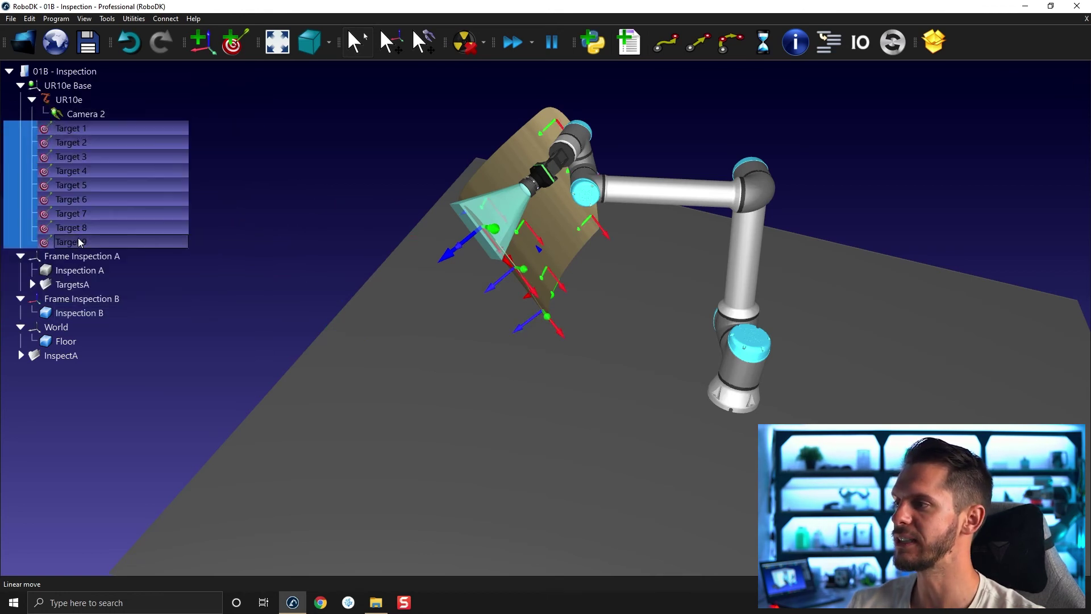
# Move Targets 1–9 to Frame Inspection B, keeping their positions, then send the robot to Target 1
pyautogui.rightClick(81, 243)
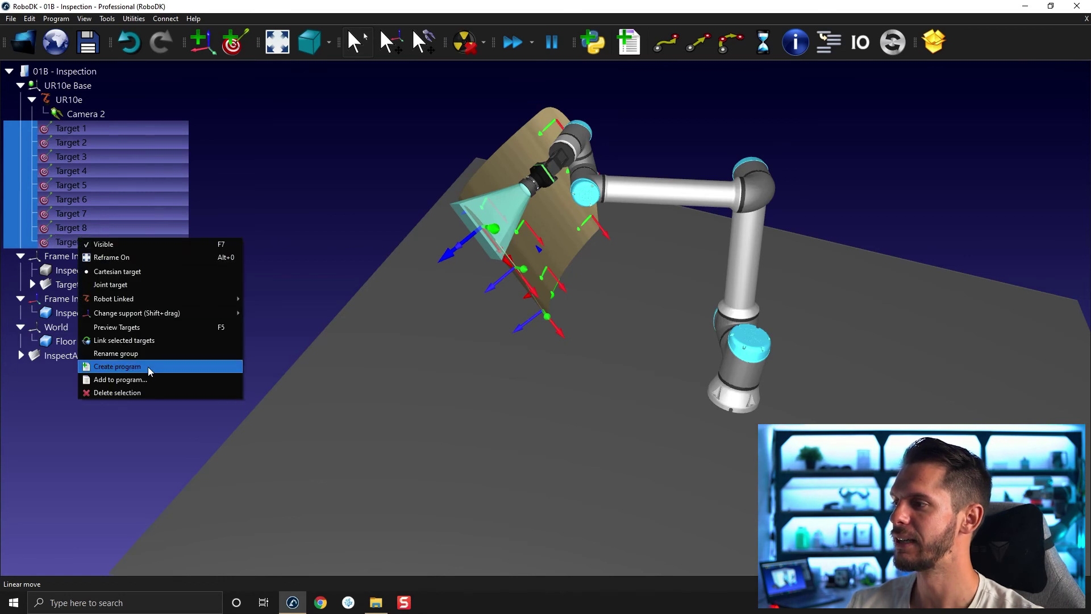
pyautogui.moveTo(138, 318)
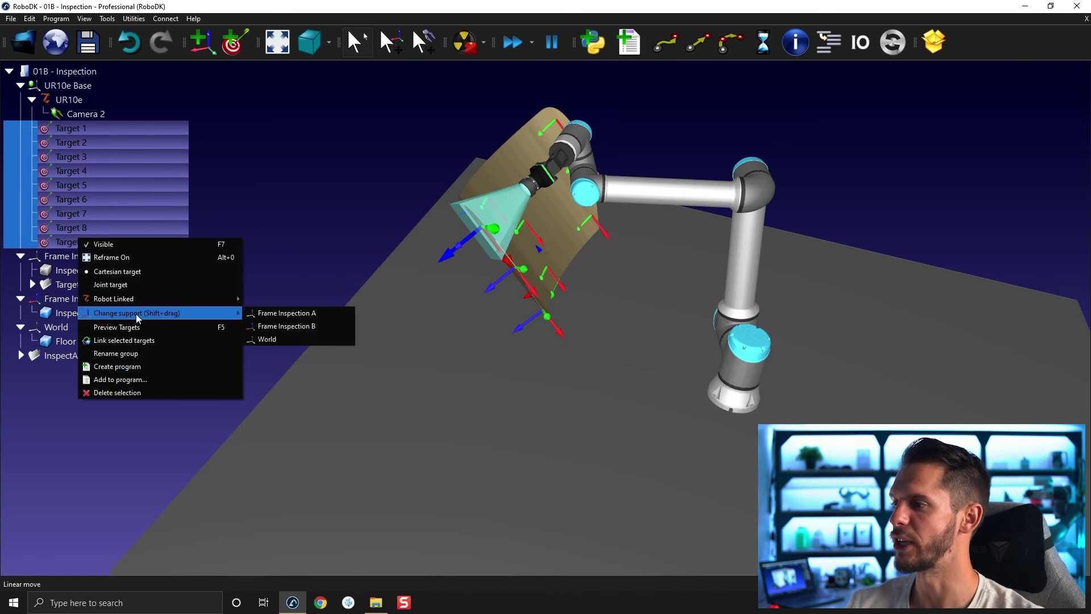
pyautogui.click(286, 326)
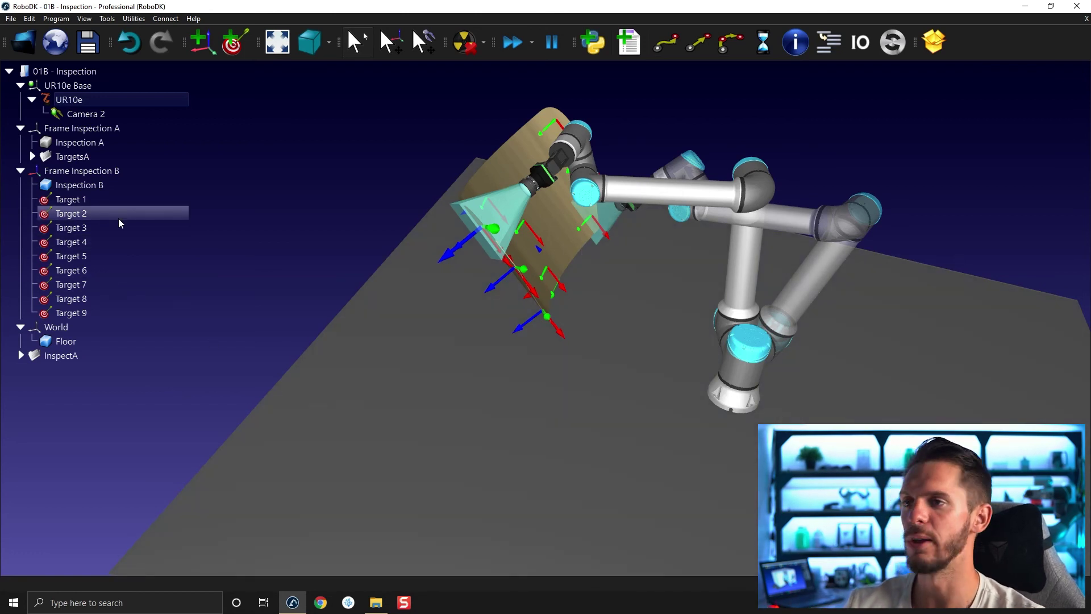
pyautogui.doubleClick(94, 200)
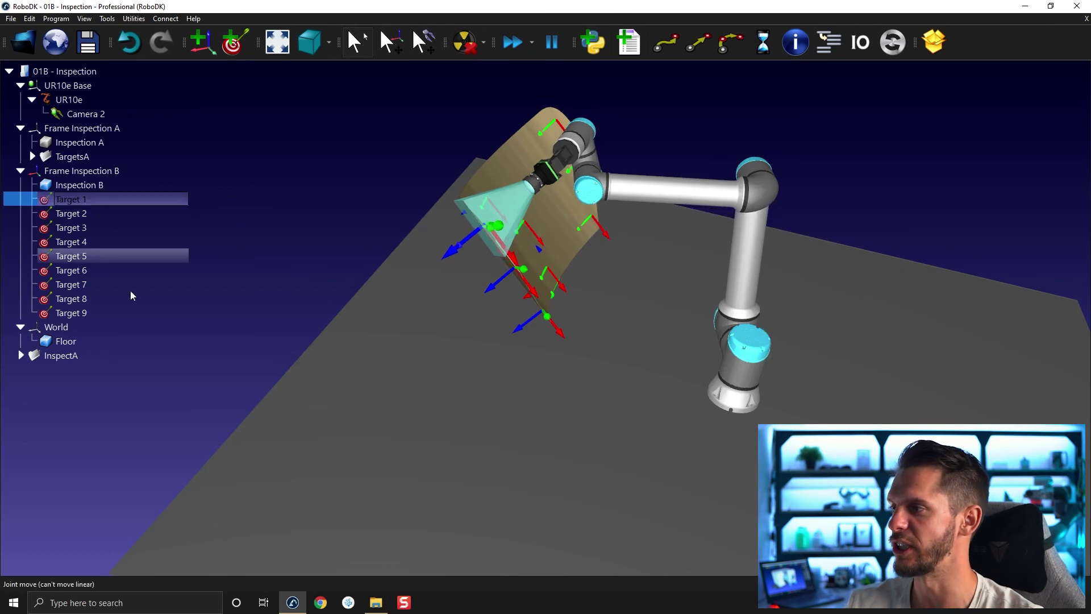
# Group-rename the nine selected targets with the base name InspectB, giving InspectB 1 through InspectB 9
pyautogui.keyDown('shift'); pyautogui.click(108, 318); pyautogui.keyUp('shift')
pyautogui.rightClick(109, 318)
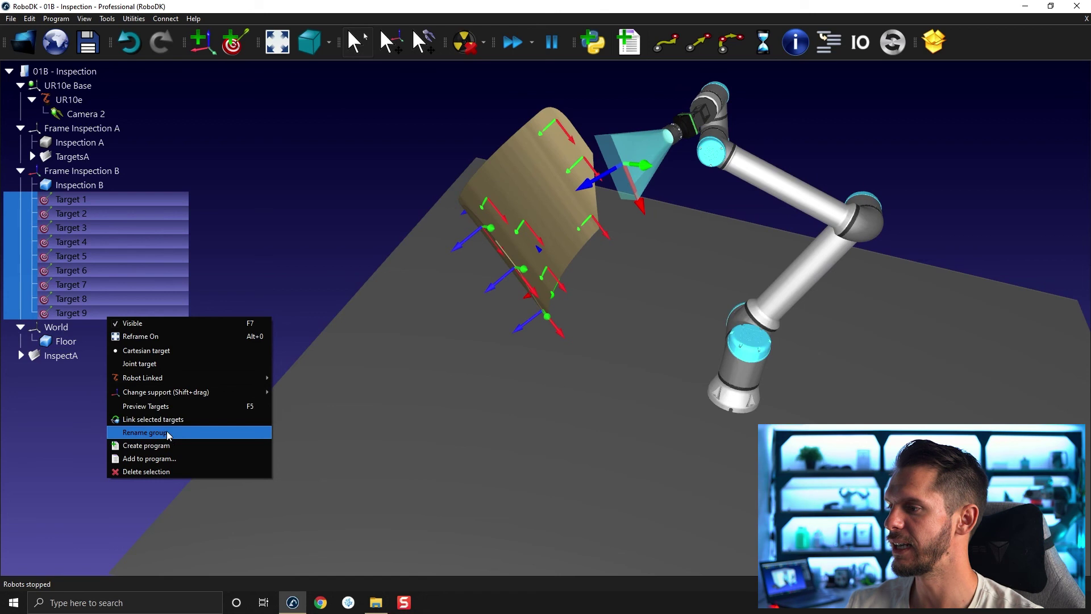
pyautogui.click(145, 433)
pyautogui.write('INspectB')
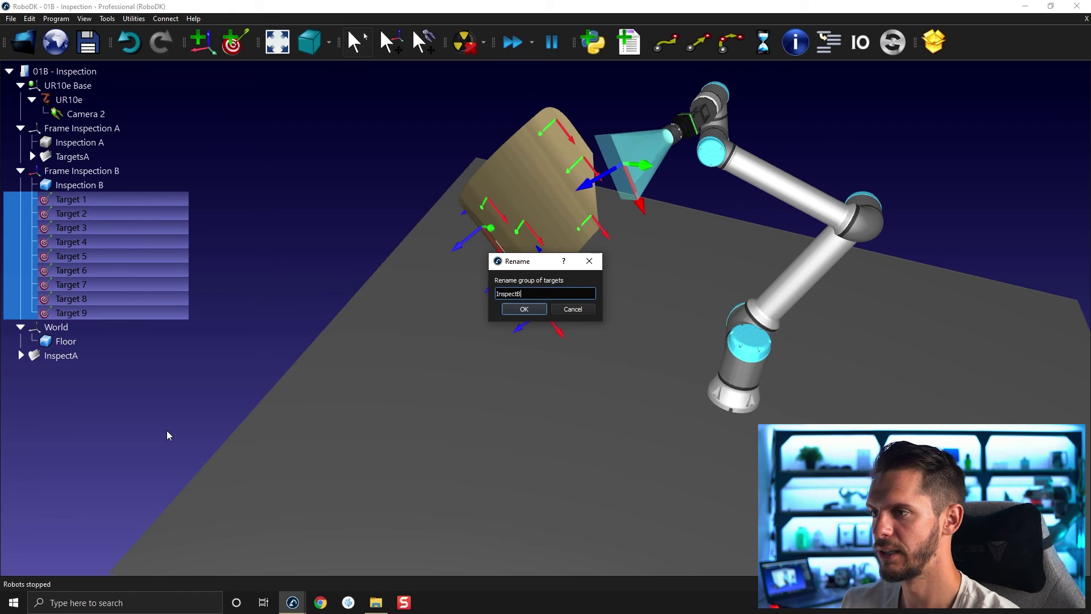
pyautogui.press('Return')
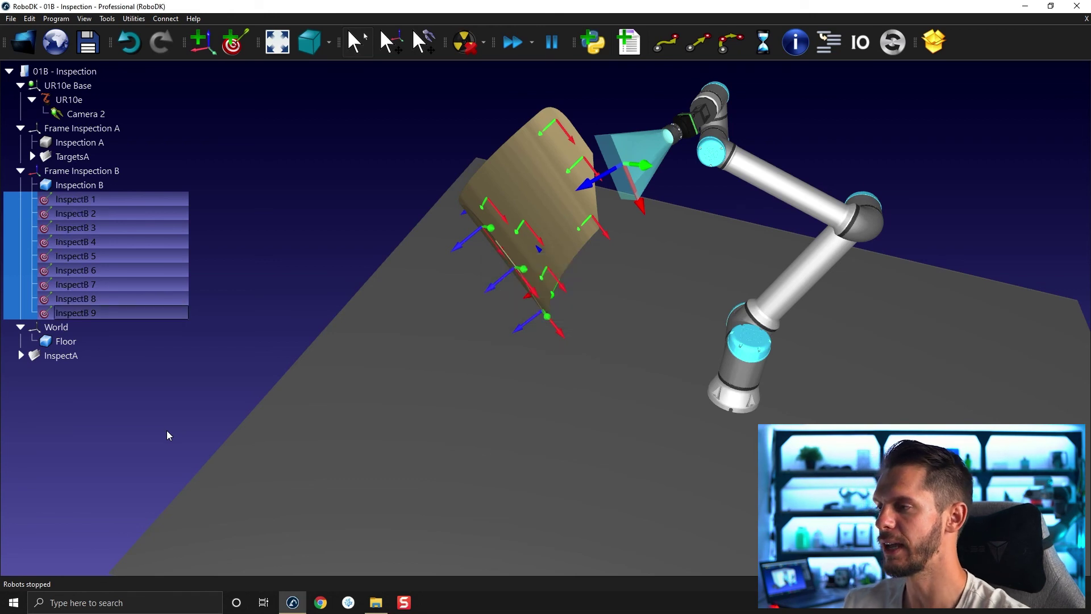